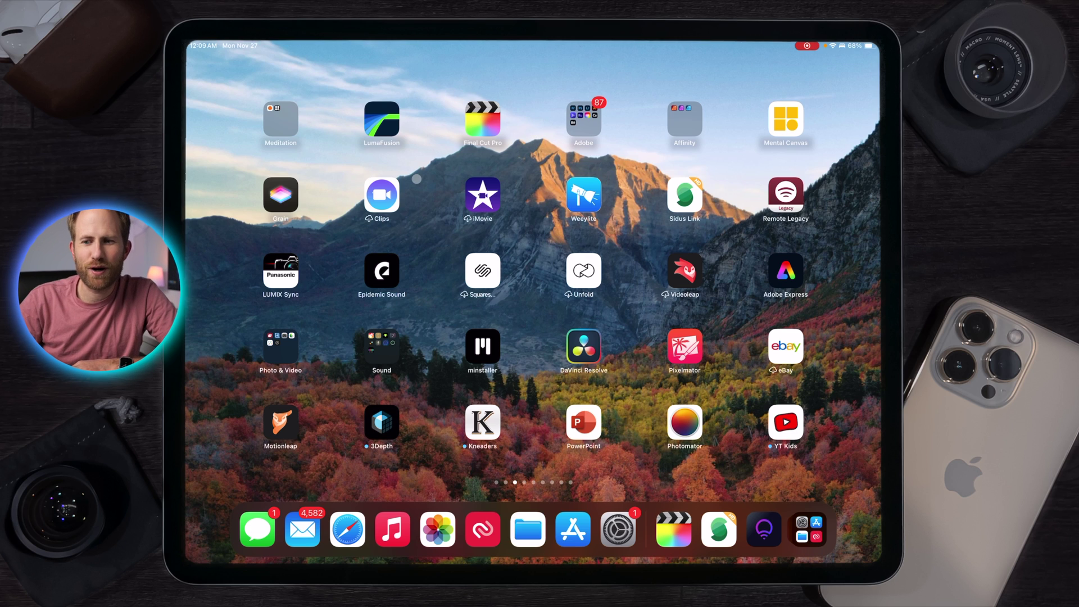
Launch Final Cut Pro for iPad from the Home Screen, showing the Final Cut iPad To Mac project
{"action": "left_click", "coordinate": [482, 119]}
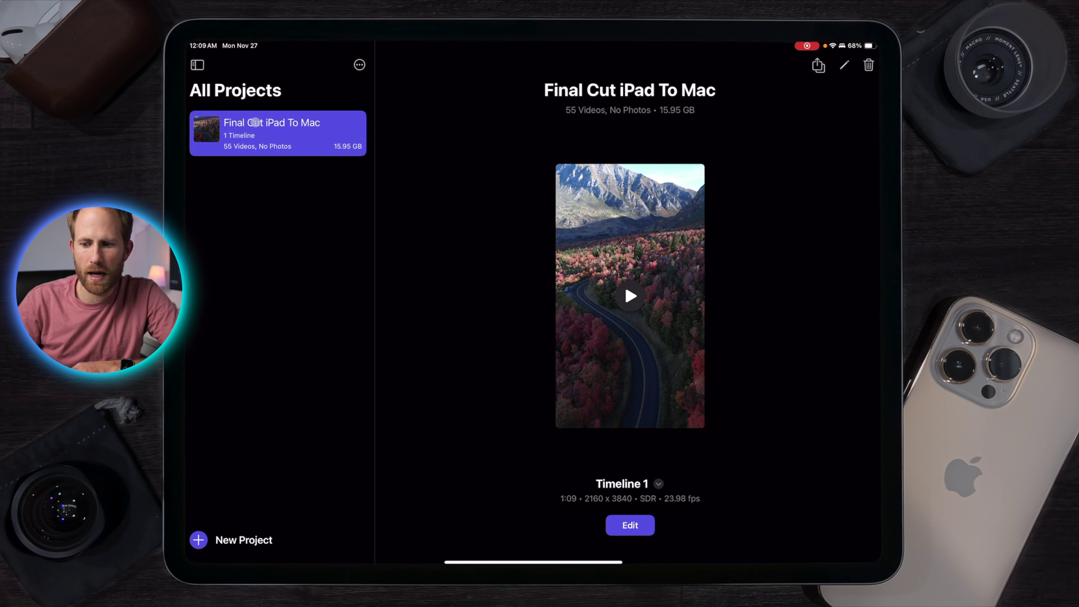
Export Timeline 1 as a Final Cut Pro for iPad project with all media, then return Home
{"action": "left_click", "coordinate": [624, 528]}
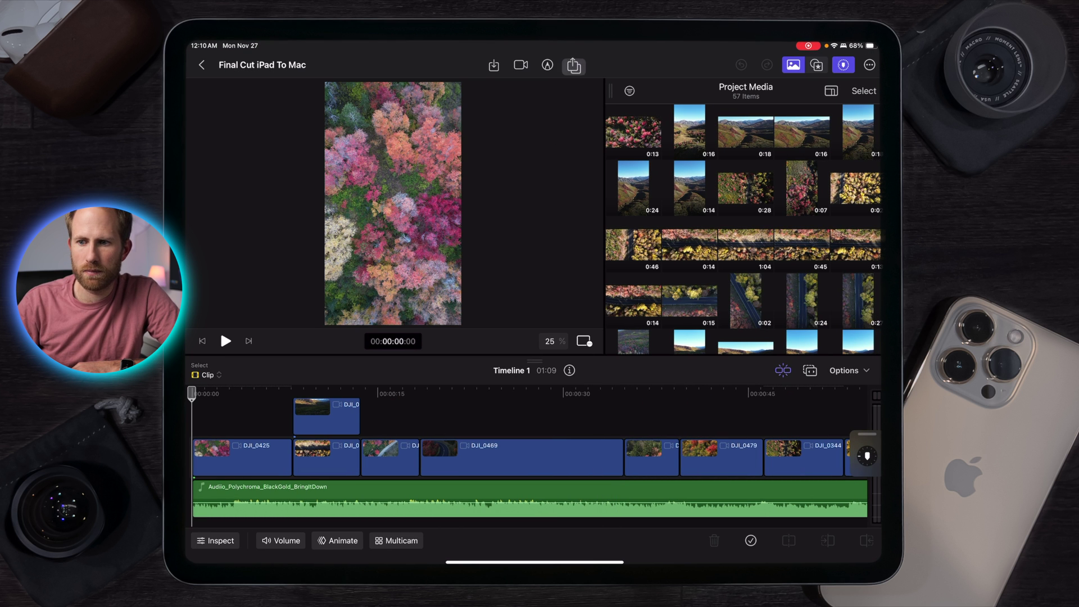
{"action": "left_click", "coordinate": [573, 65]}
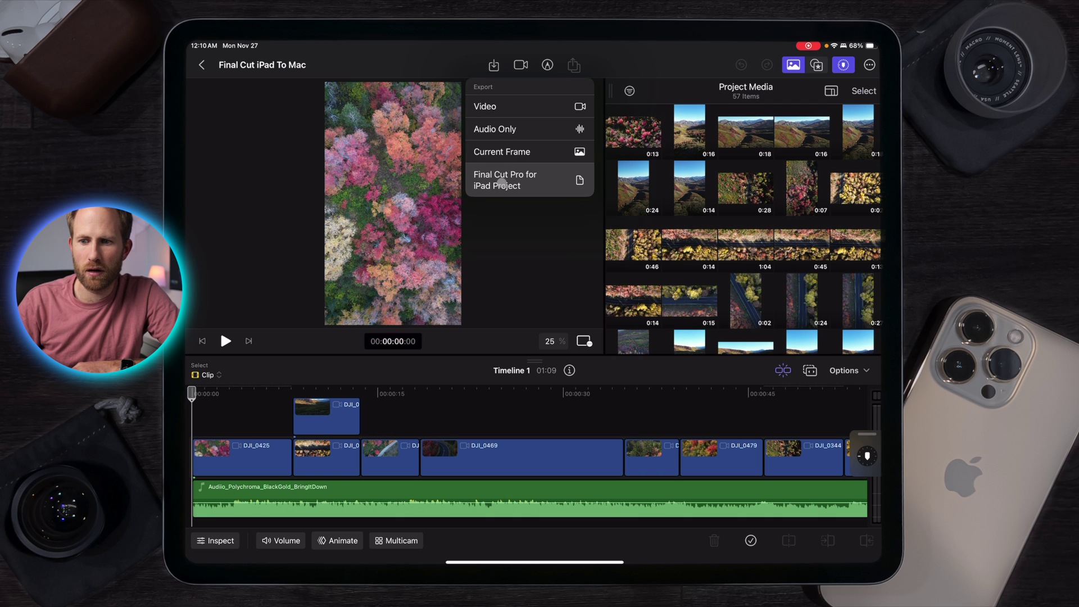
{"action": "left_click", "coordinate": [501, 182]}
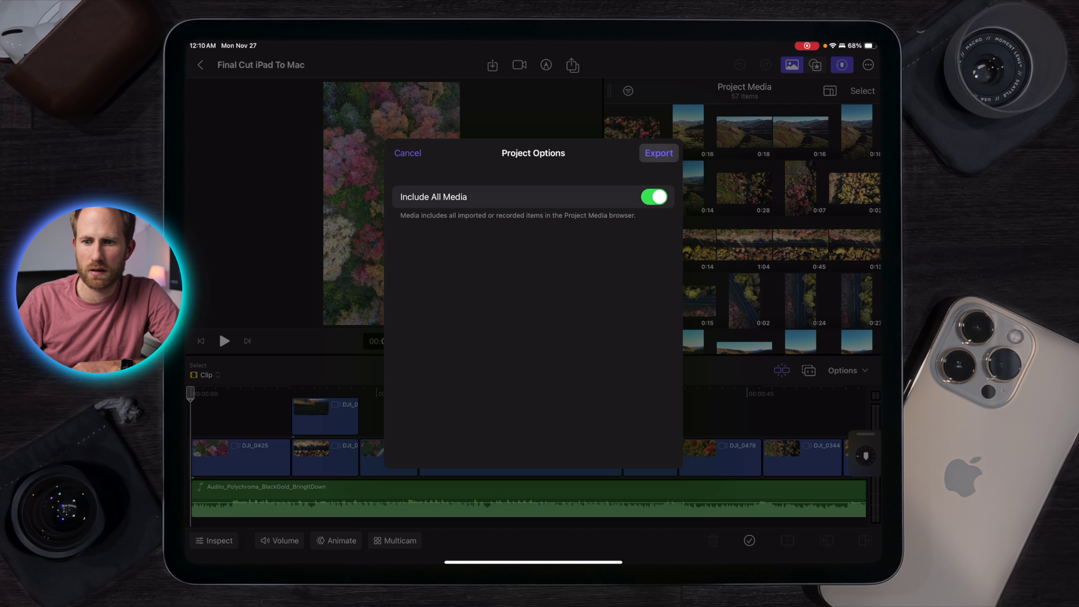
{"action": "left_click", "coordinate": [659, 152]}
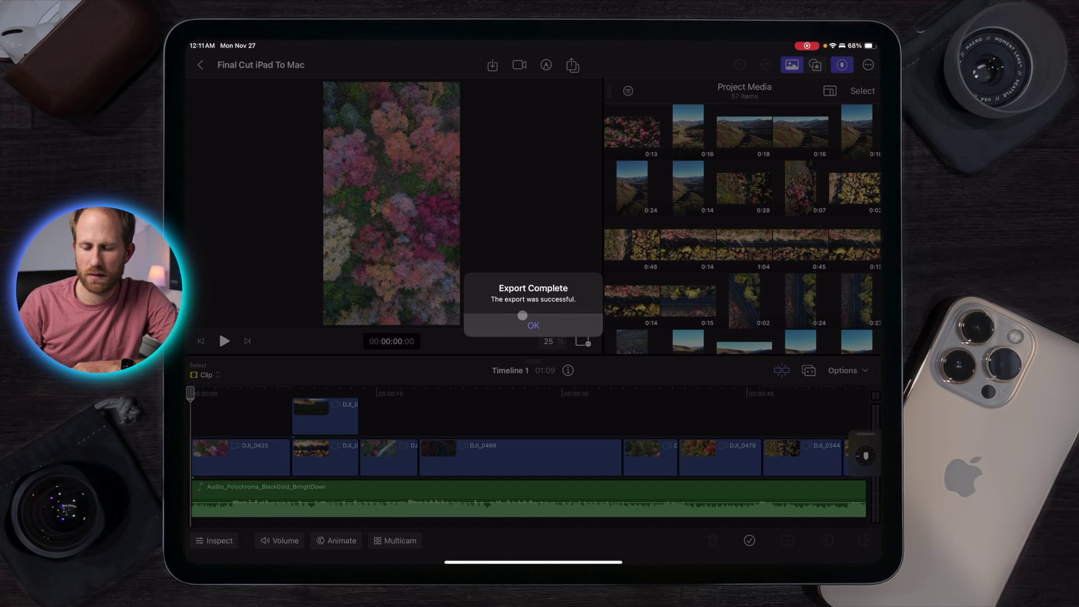
{"action": "left_click", "coordinate": [524, 321]}
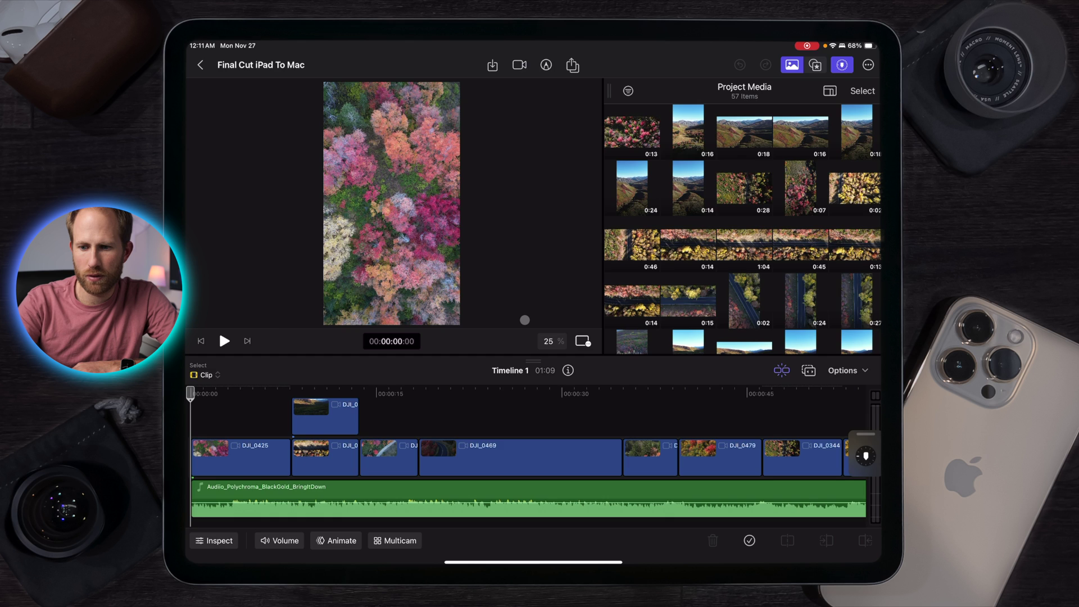
{"action": "key", "text": "super+h"}
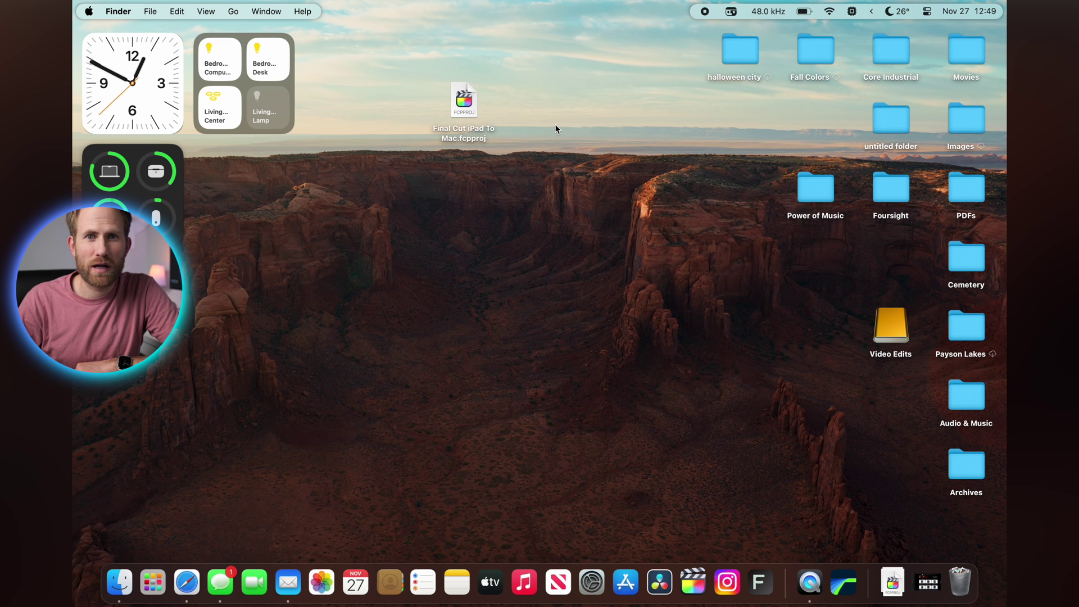
Open the exported .fcpproj on the Mac and save it as a library in the Videos folder
{"action": "double_click", "coordinate": [466, 106]}
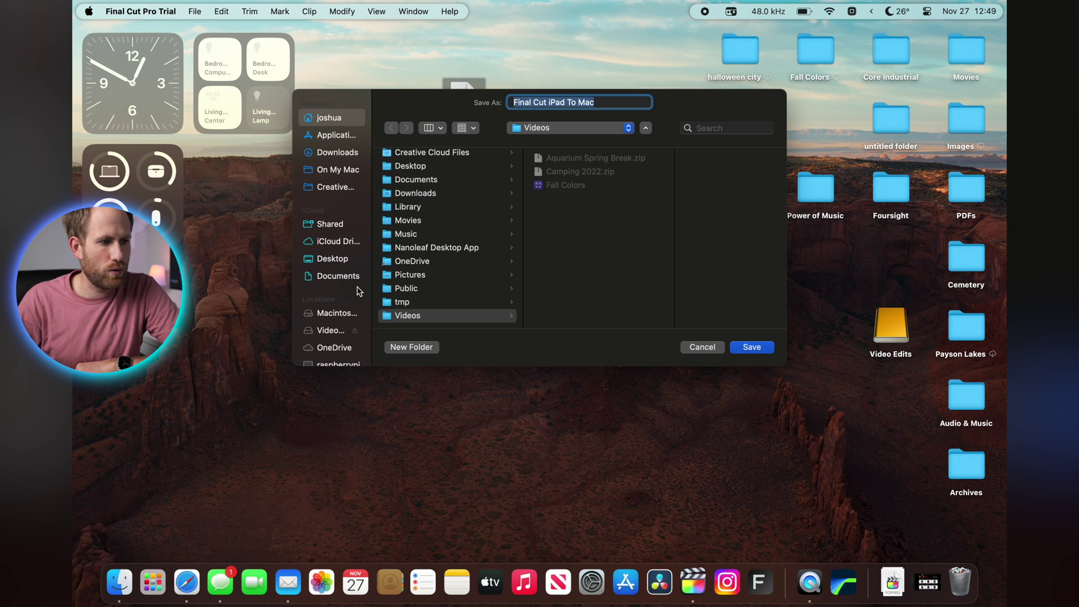
{"action": "left_click", "coordinate": [330, 120]}
{"action": "scroll", "coordinate": [413, 323], "scroll_direction": "down", "scroll_amount": 3}
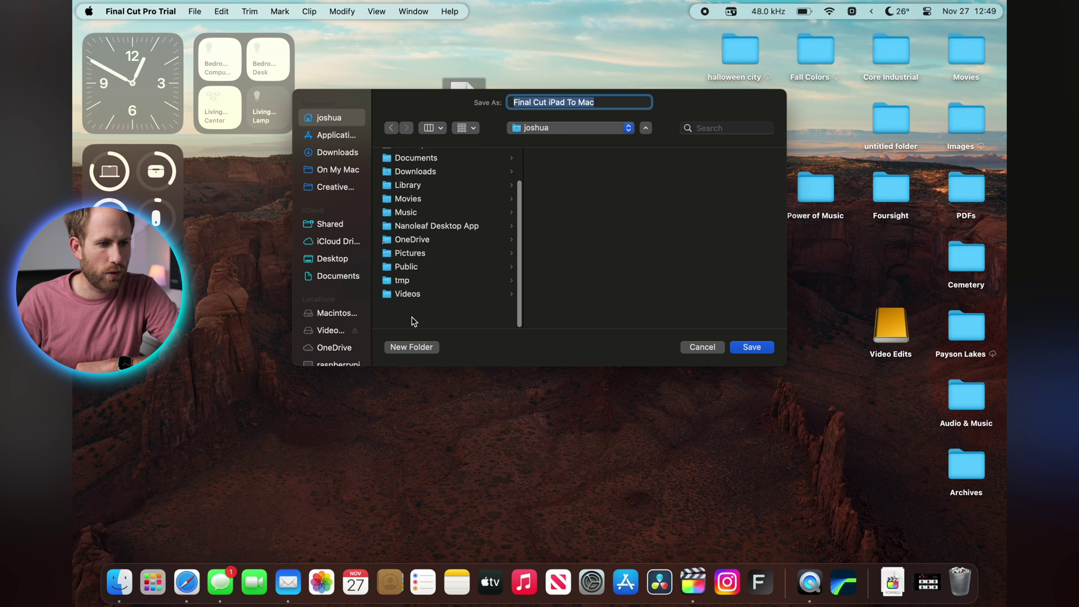
{"action": "left_click", "coordinate": [409, 315]}
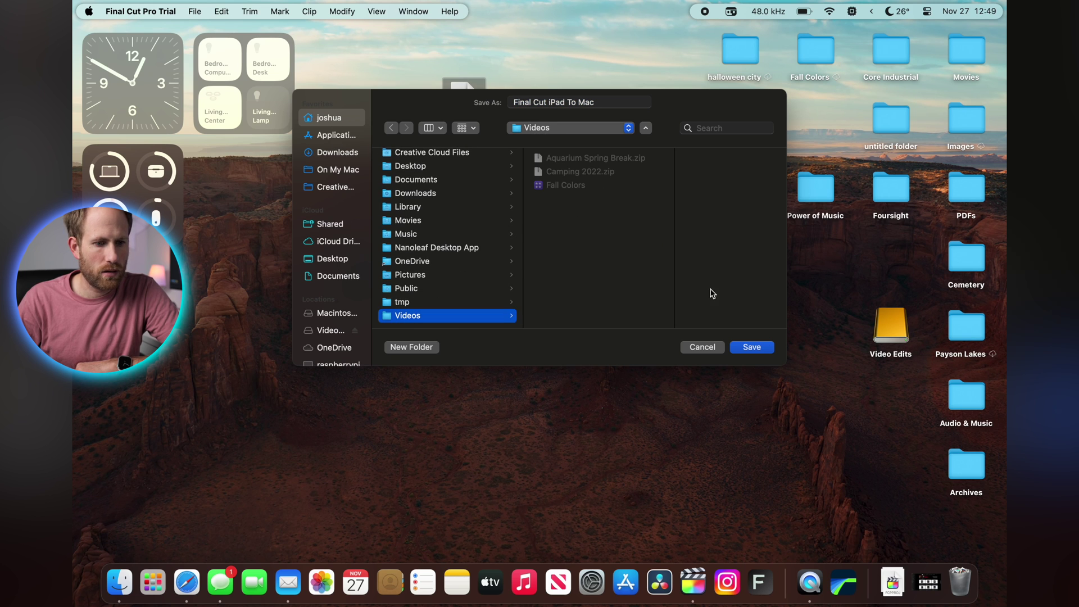
{"action": "left_click", "coordinate": [754, 347]}
{"action": "left_click", "coordinate": [594, 273]}
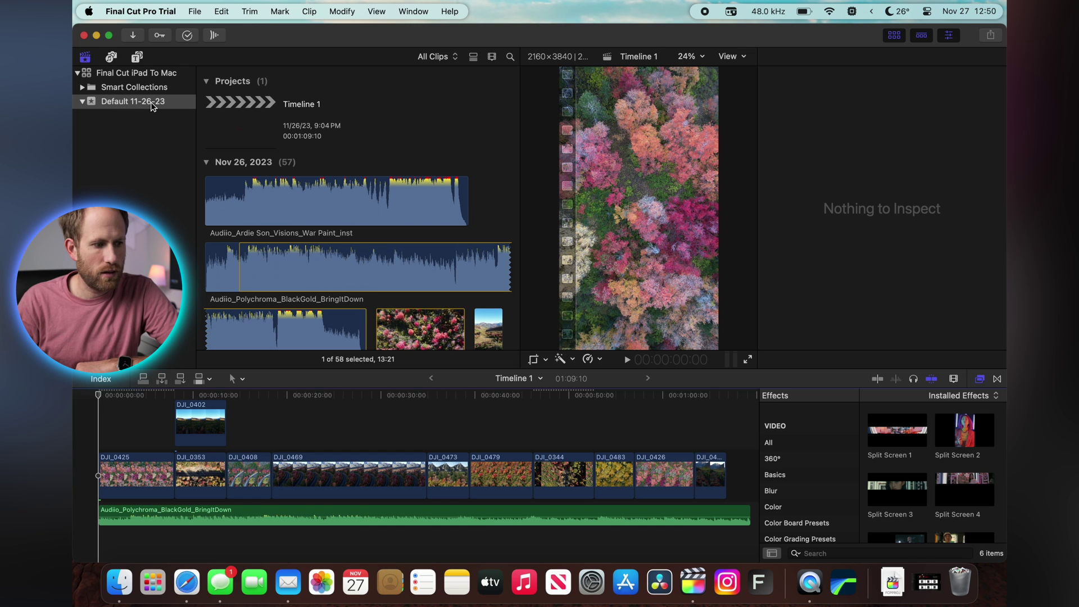
Open the Timeline 1 project, select clip DJI_0425 and move the playhead to about 5 seconds
{"action": "left_click", "coordinate": [250, 127]}
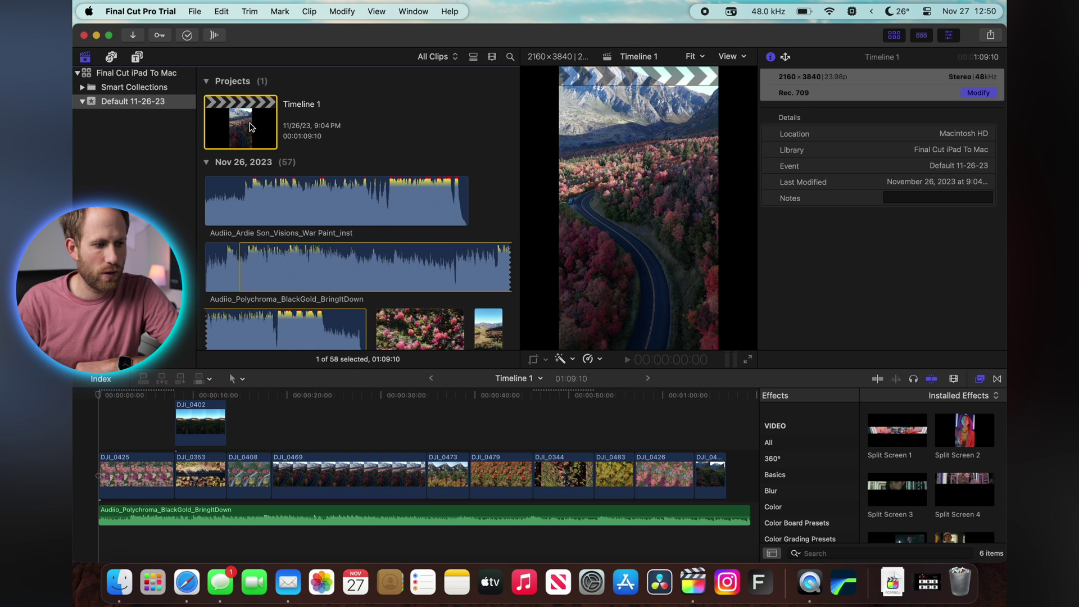
{"action": "left_click", "coordinate": [169, 421]}
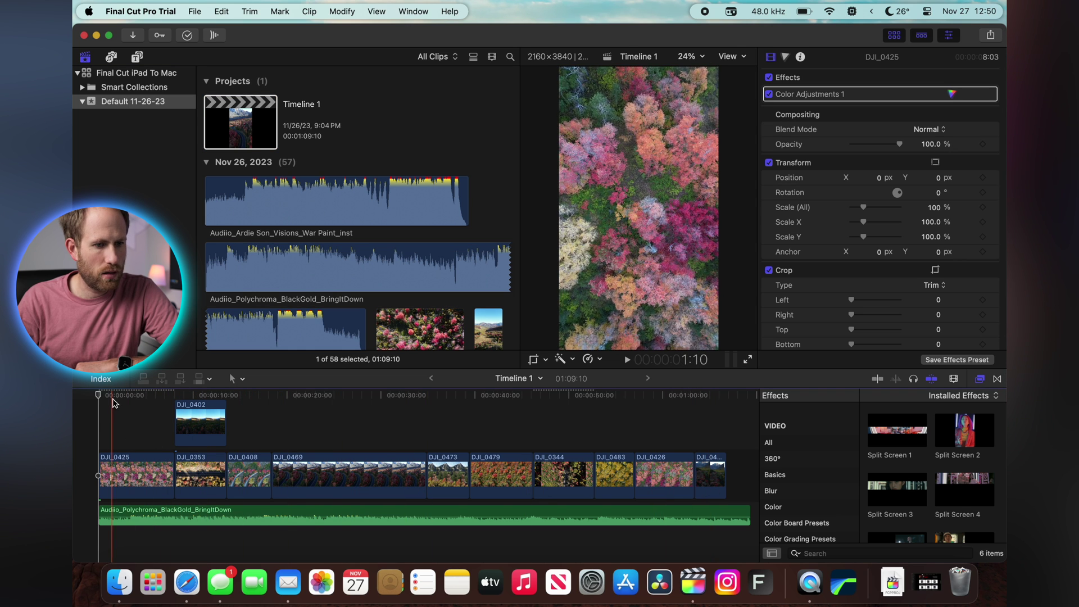
{"action": "left_click_drag", "start_coordinate": [117, 400], "coordinate": [444, 409]}
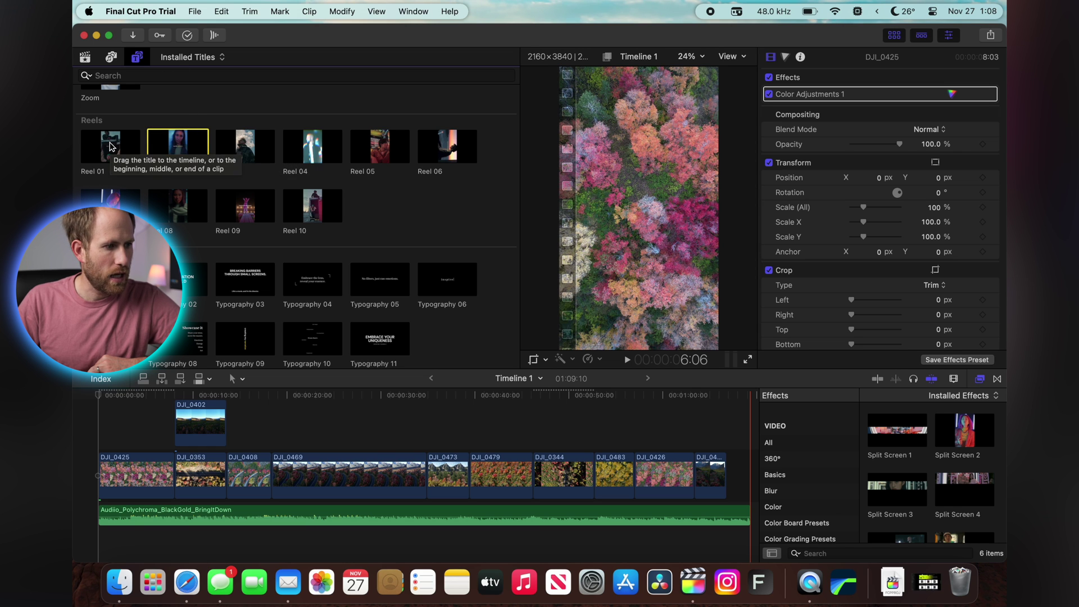
Place the Reel 02 title at the timeline start and change its Title 01 text to 'Epic Fall in Utah'
{"action": "scroll", "coordinate": [162, 186], "scroll_direction": "up", "scroll_amount": 3}
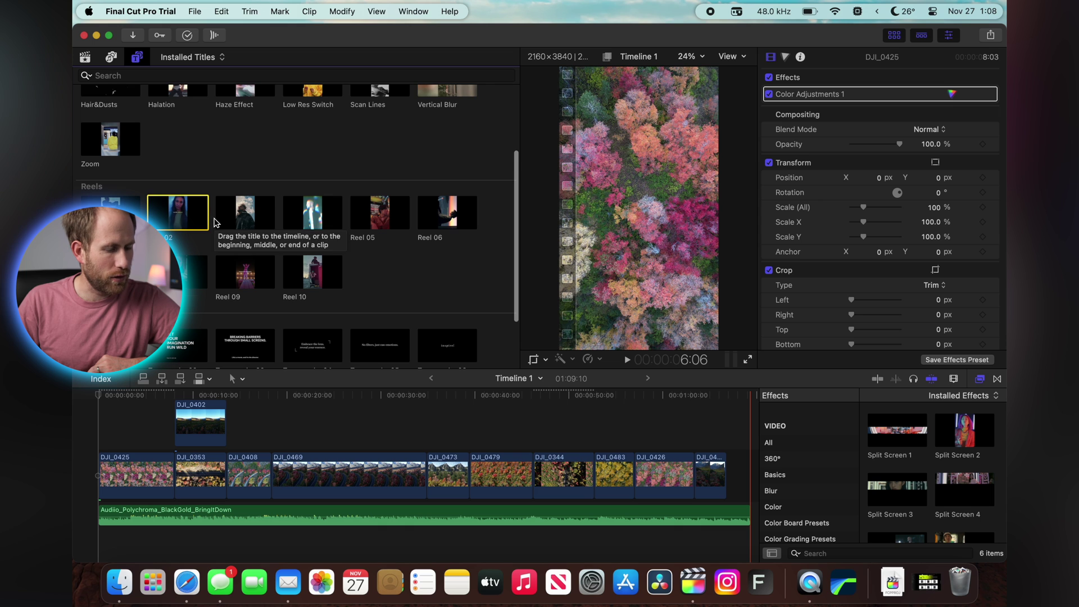
{"action": "scroll", "coordinate": [216, 221], "scroll_direction": "down", "scroll_amount": 2}
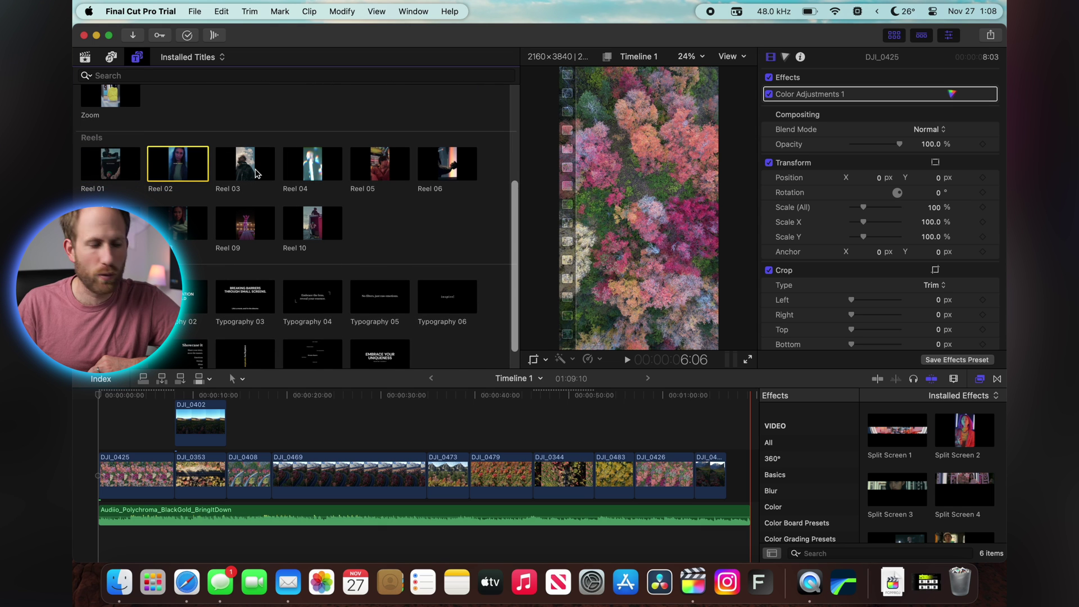
{"action": "left_click_drag", "start_coordinate": [183, 169], "coordinate": [103, 479]}
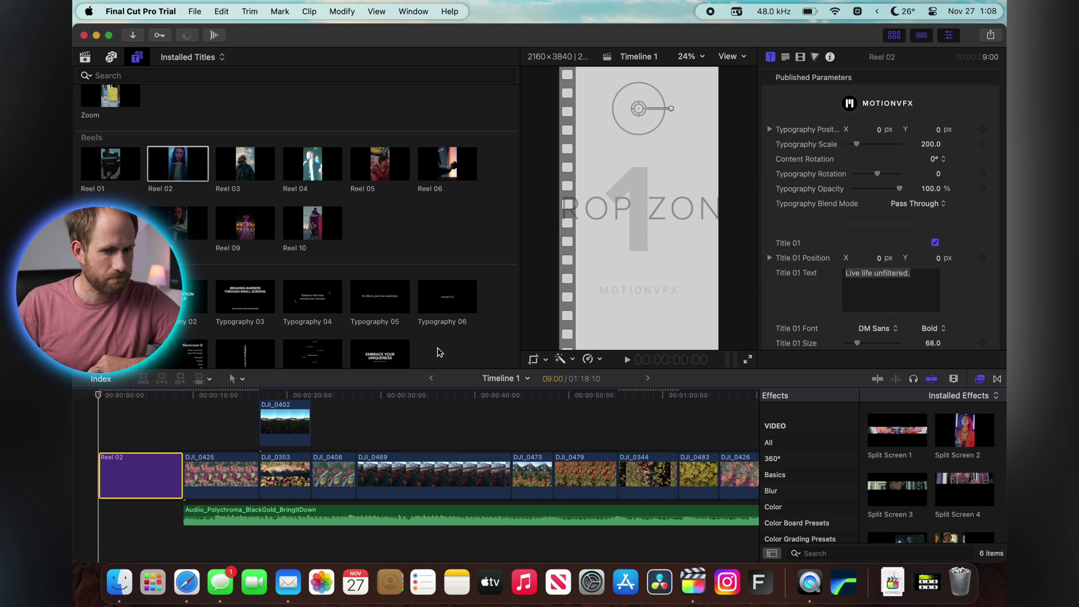
{"action": "scroll", "coordinate": [813, 185], "scroll_direction": "down", "scroll_amount": 5}
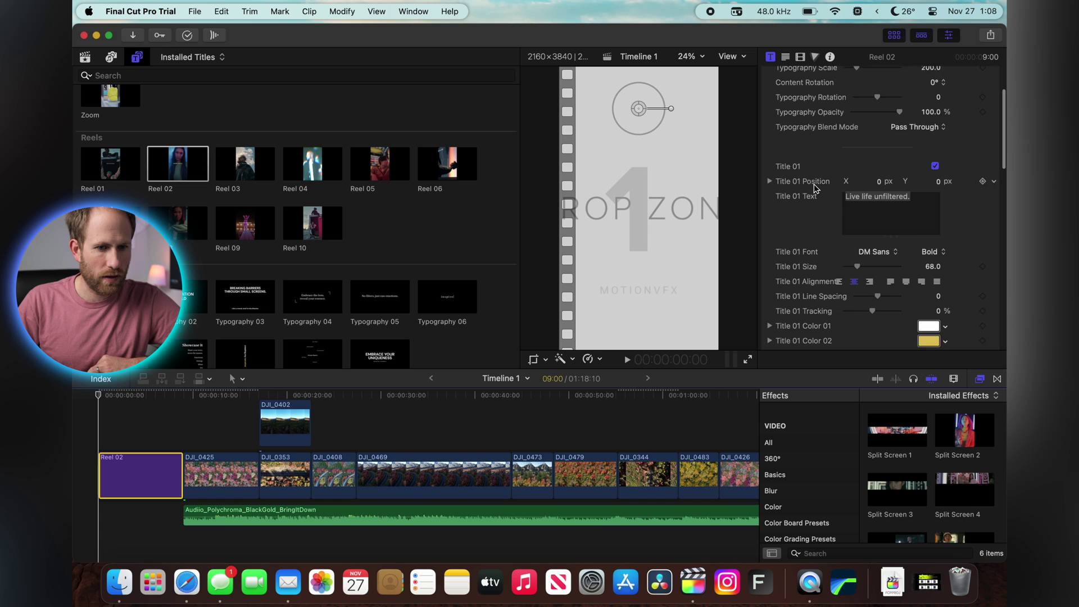
{"action": "left_click_drag", "start_coordinate": [921, 173], "coordinate": [900, 172]}
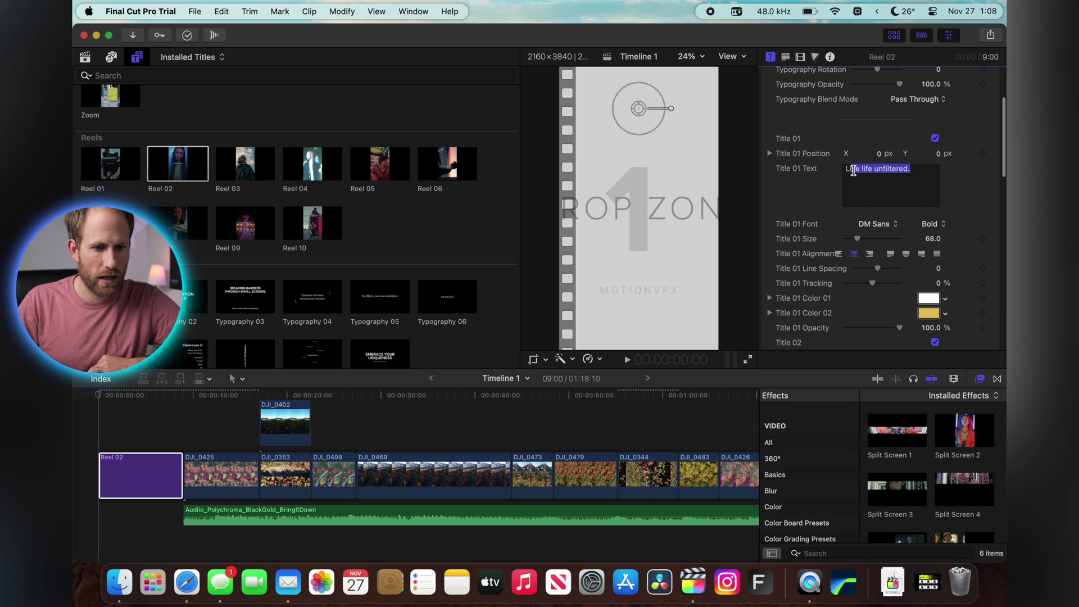
{"action": "type", "text": "Epic Fal"}
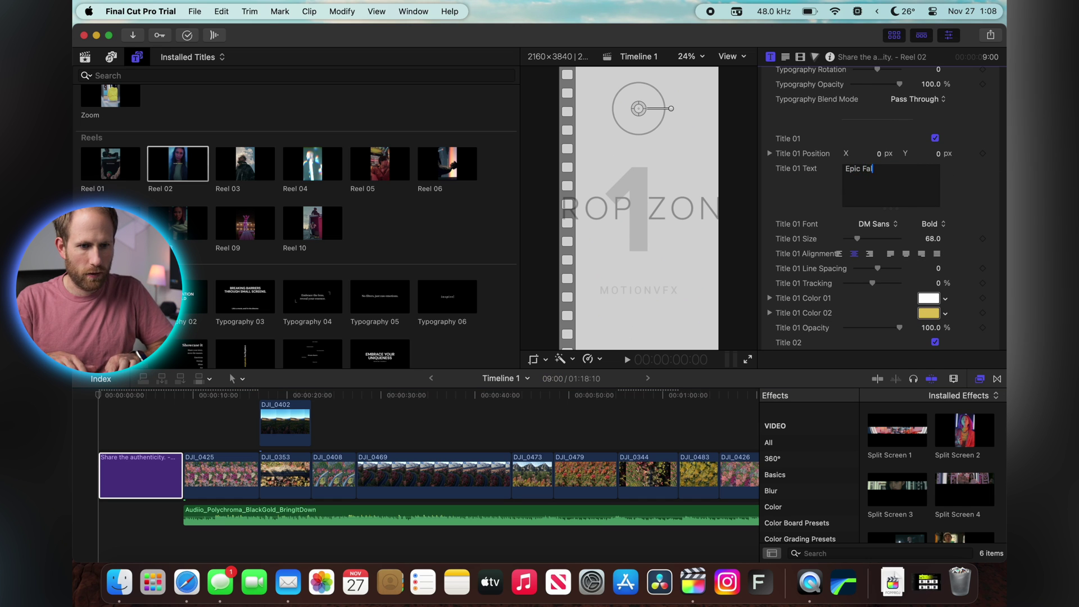
{"action": "type", "text": "Utah!"}
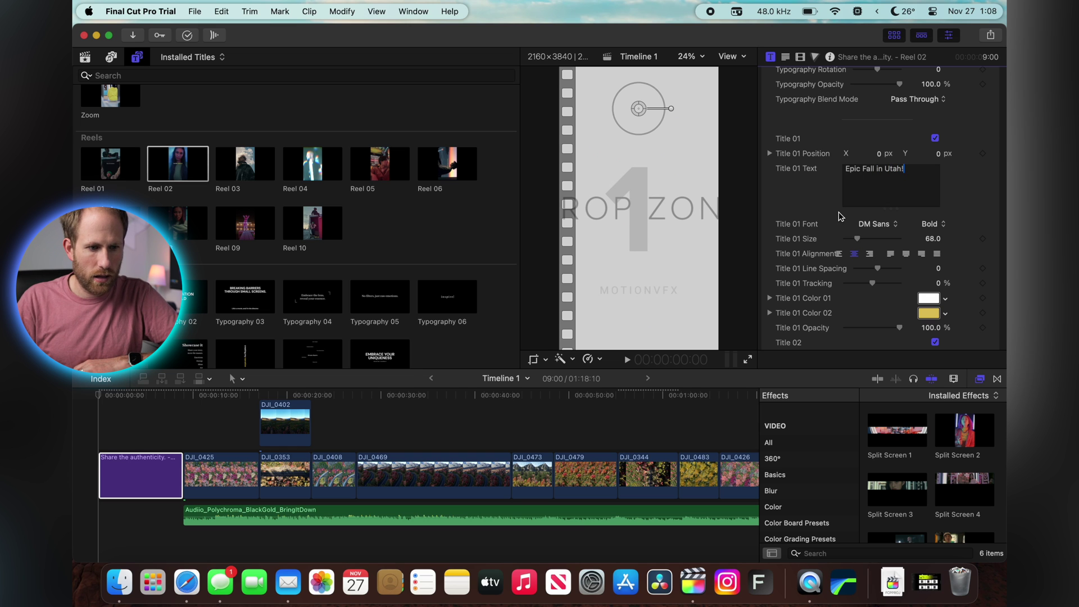
{"action": "scroll", "coordinate": [799, 248], "scroll_direction": "down", "scroll_amount": 6}
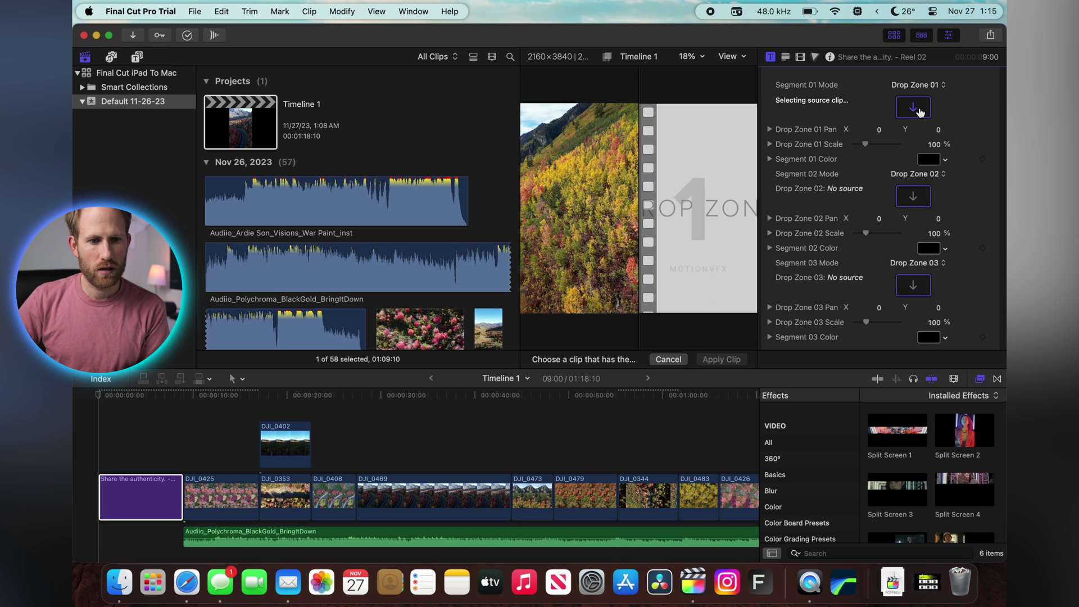
Fill the title's drop zones with DJI_0353, DJI_0478 and DJI_0425, then finish choosing
{"action": "scroll", "coordinate": [312, 206], "scroll_direction": "down", "scroll_amount": 10}
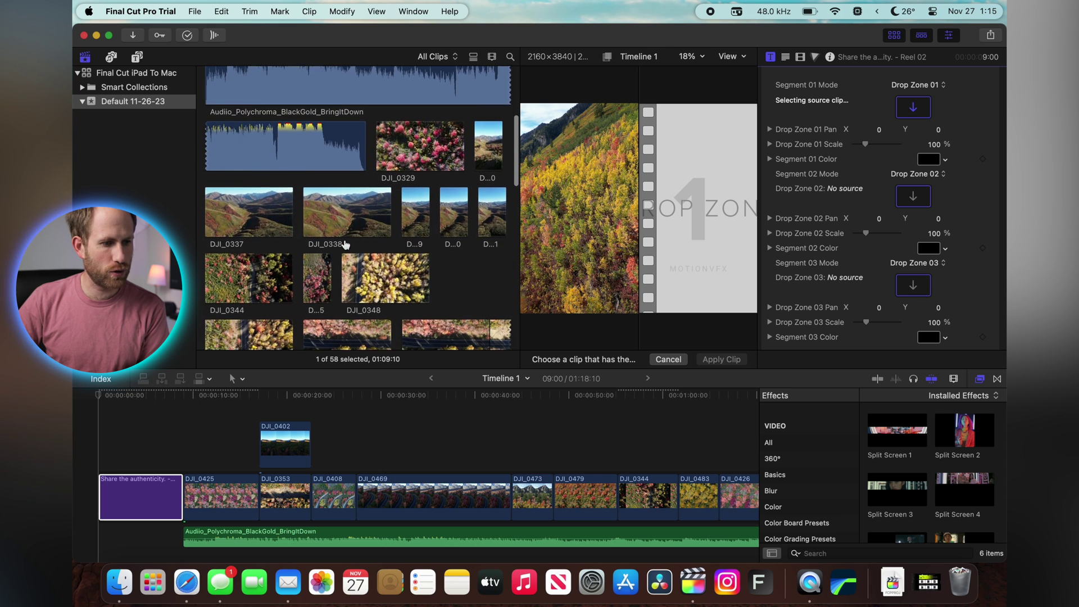
{"action": "scroll", "coordinate": [346, 245], "scroll_direction": "down", "scroll_amount": 2}
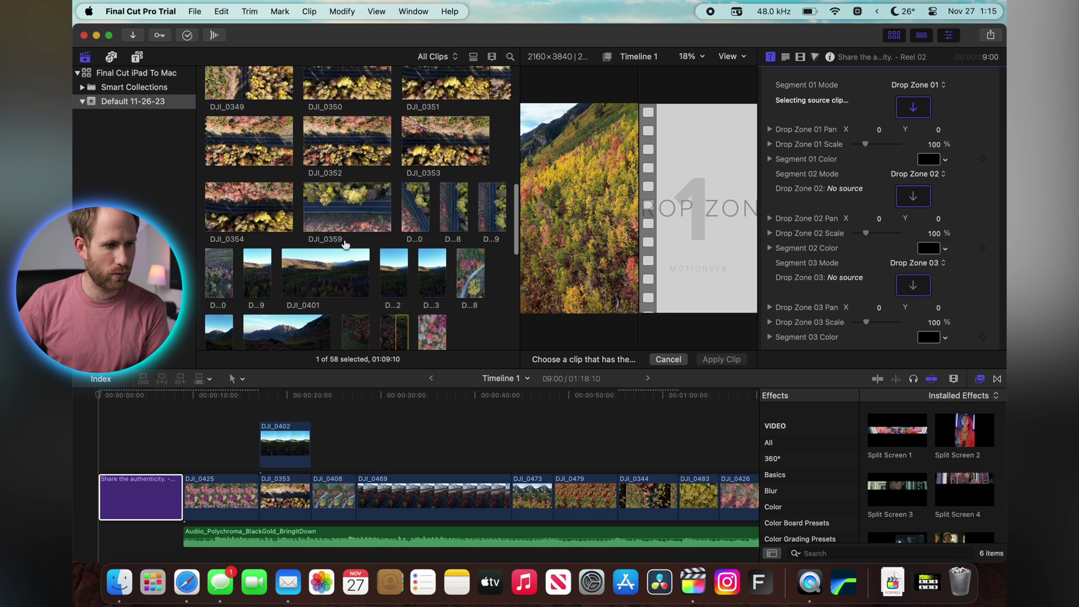
{"action": "left_click", "coordinate": [448, 146]}
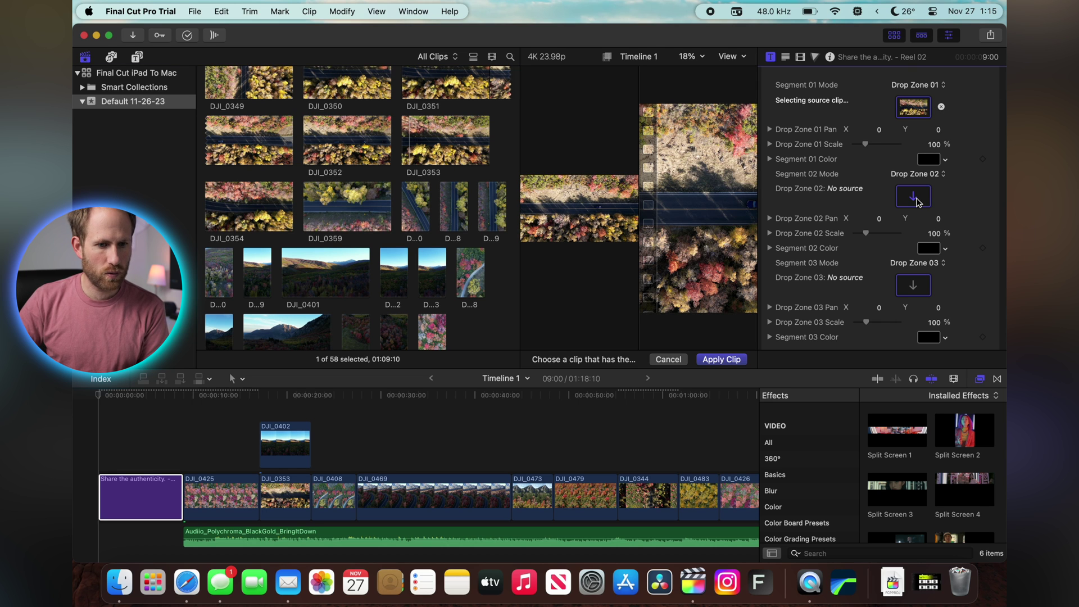
{"action": "scroll", "coordinate": [344, 220], "scroll_direction": "down", "scroll_amount": 5}
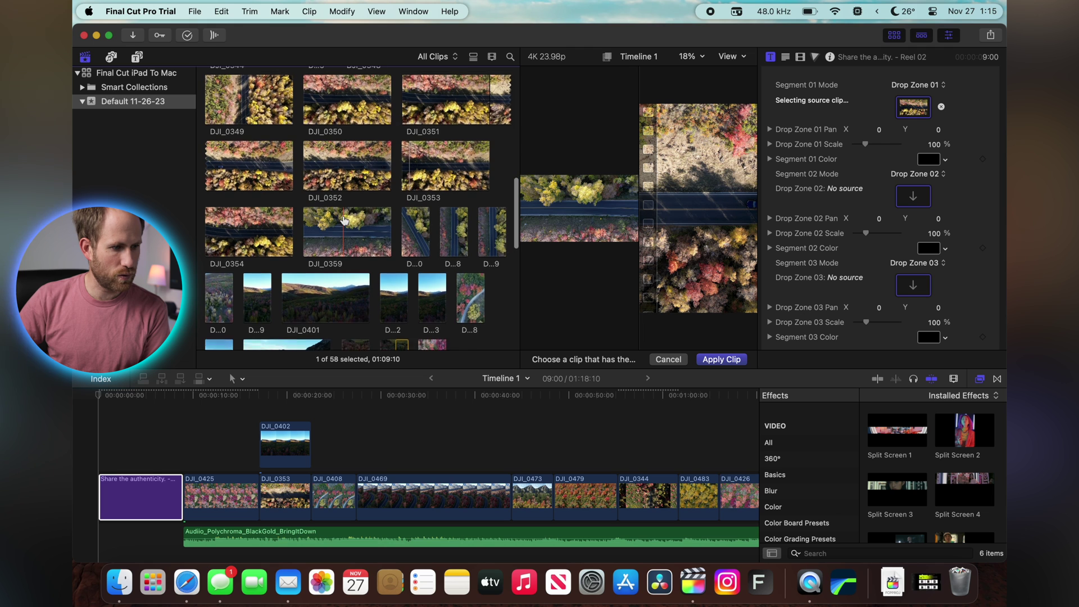
{"action": "scroll", "coordinate": [345, 220], "scroll_direction": "down", "scroll_amount": 10}
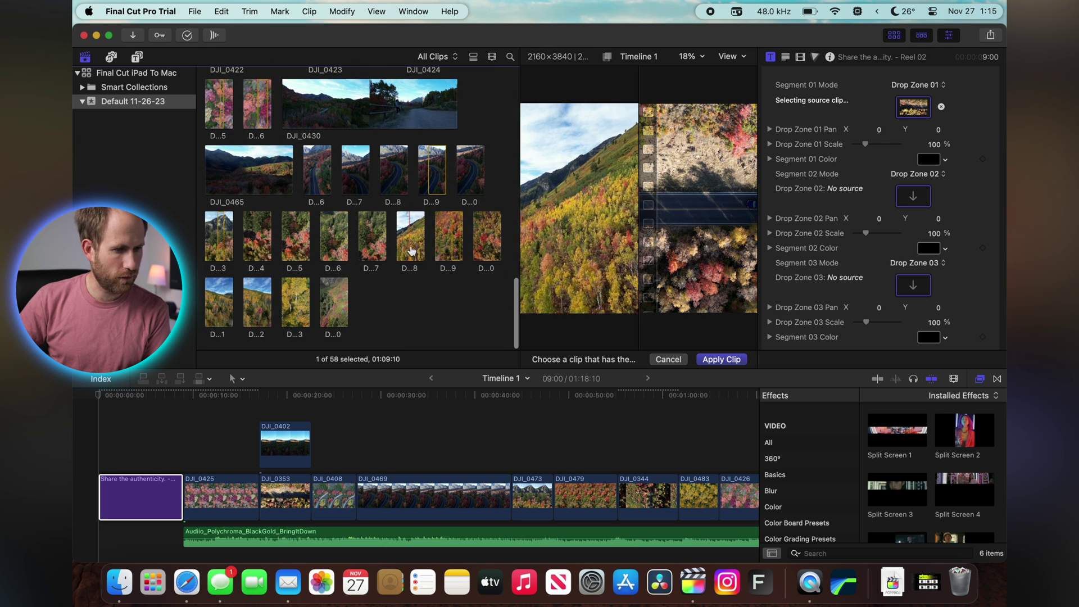
{"action": "left_click", "coordinate": [417, 251]}
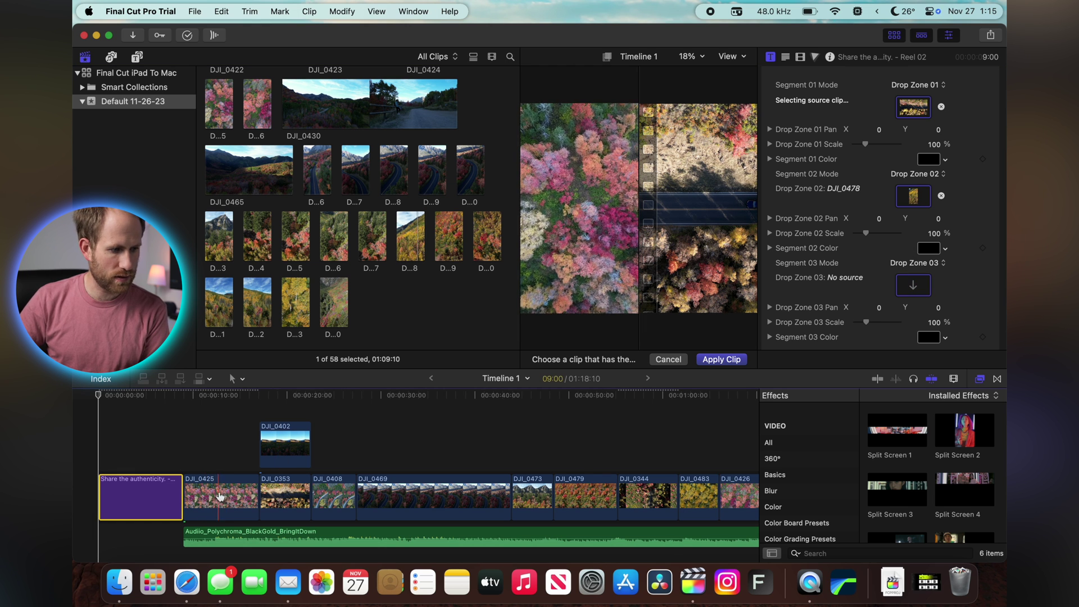
{"action": "scroll", "coordinate": [313, 198], "scroll_direction": "up", "scroll_amount": 3}
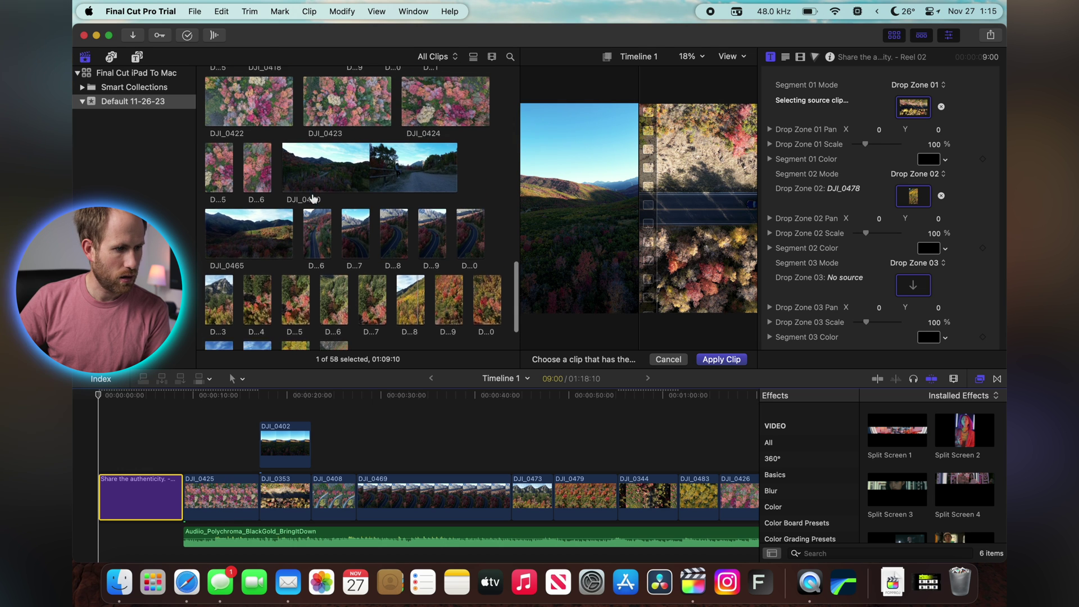
{"action": "scroll", "coordinate": [313, 198], "scroll_direction": "up", "scroll_amount": 3}
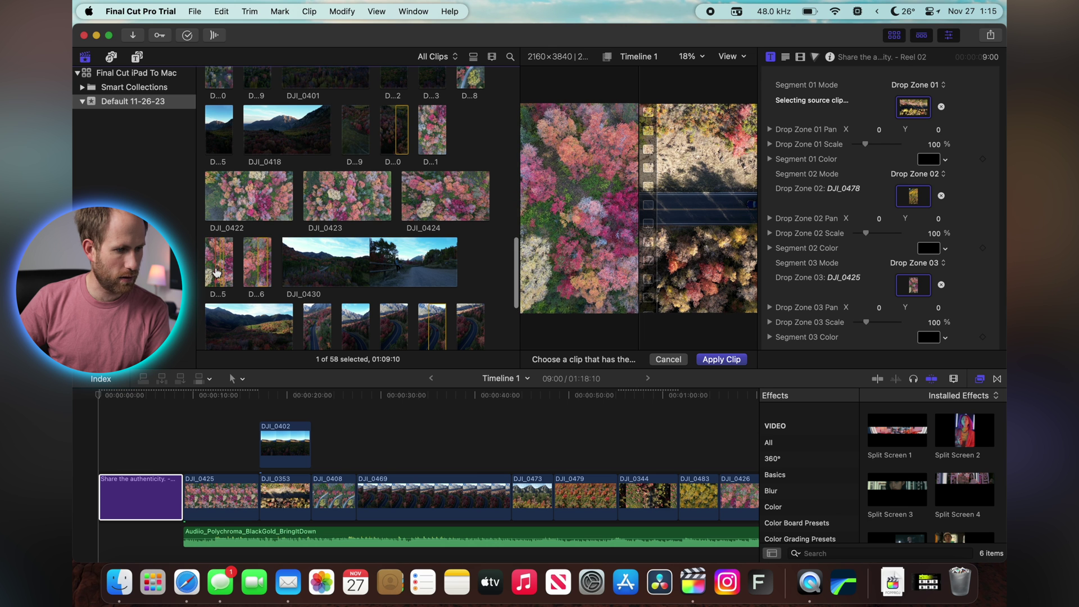
{"action": "key", "text": "Return"}
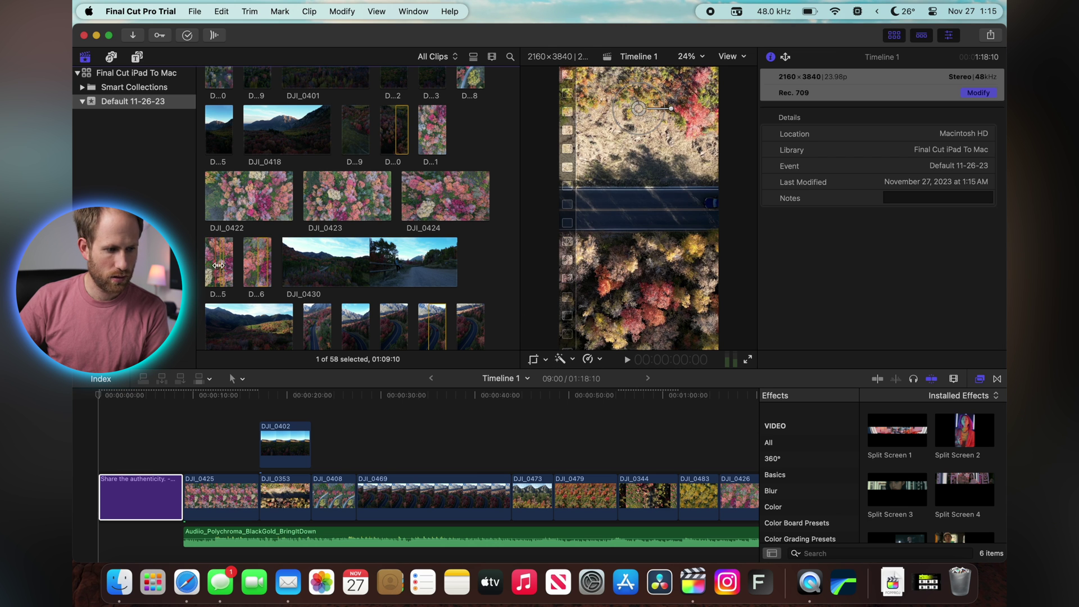
Move the music track to the timeline start and delete DJI_0425 from the storyline
{"action": "left_click", "coordinate": [140, 497]}
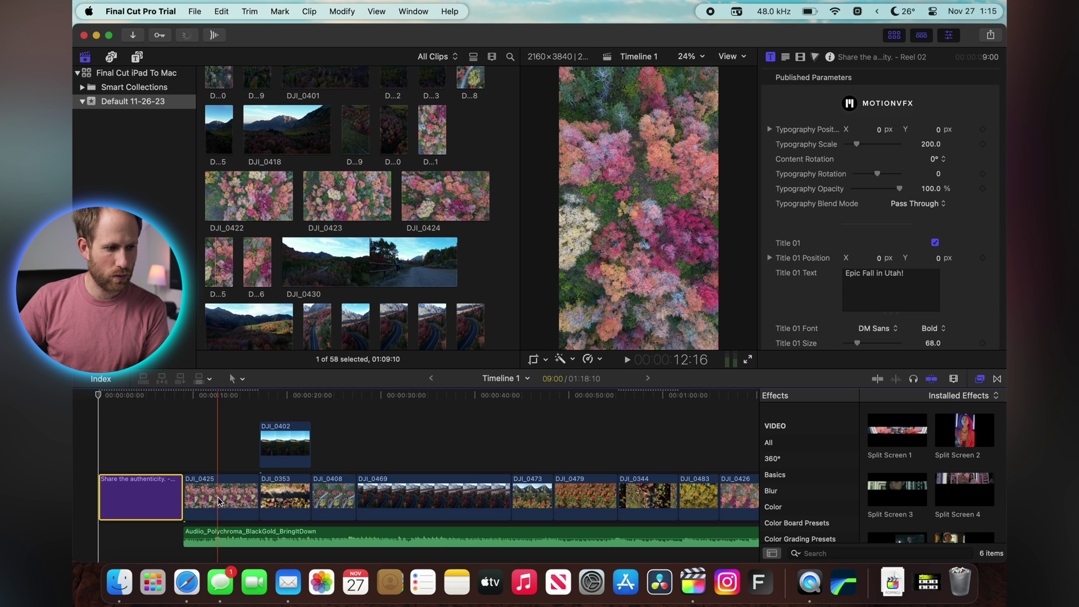
{"action": "left_click_drag", "start_coordinate": [222, 535], "coordinate": [136, 533]}
{"action": "left_click", "coordinate": [208, 494]}
{"action": "key", "text": "Delete"}
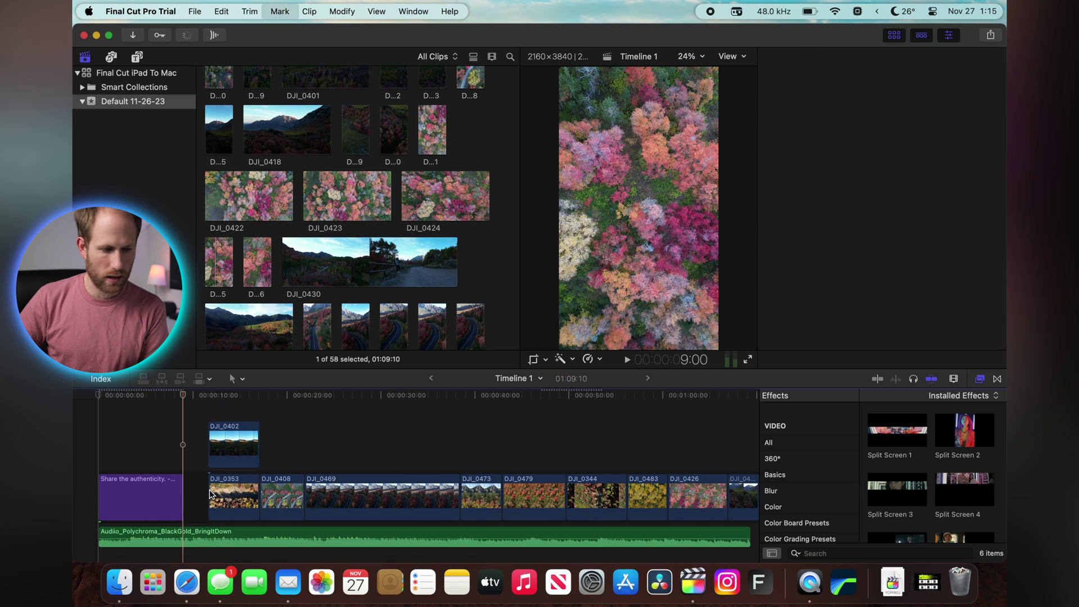
Play the Reel 02 opener from the timeline start to review it
{"action": "left_click_drag", "start_coordinate": [179, 399], "coordinate": [103, 397]}
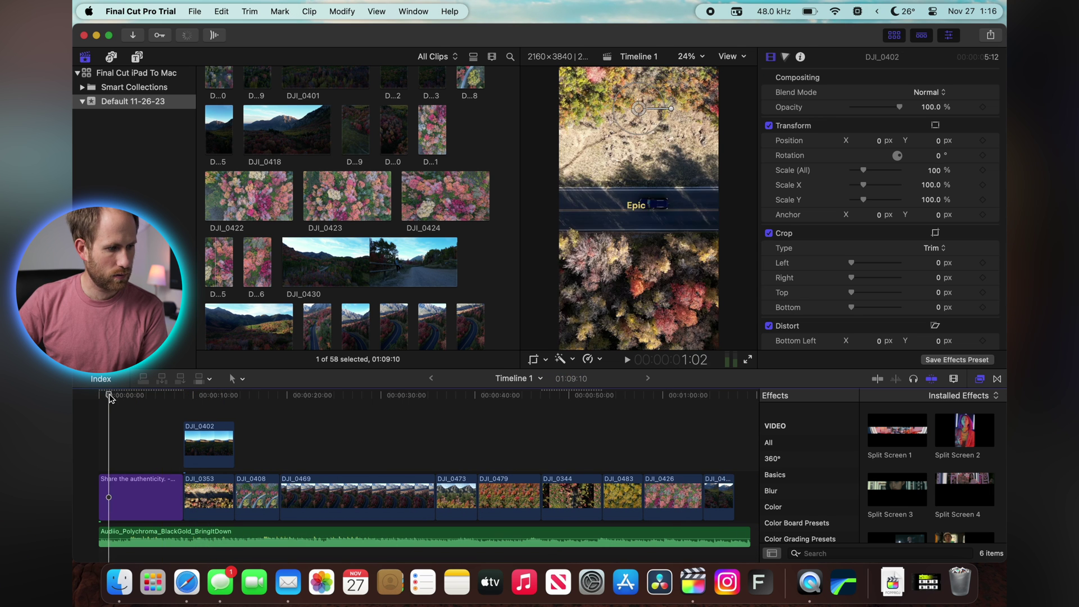
{"action": "key", "text": "c"}
{"action": "key", "text": "space"}
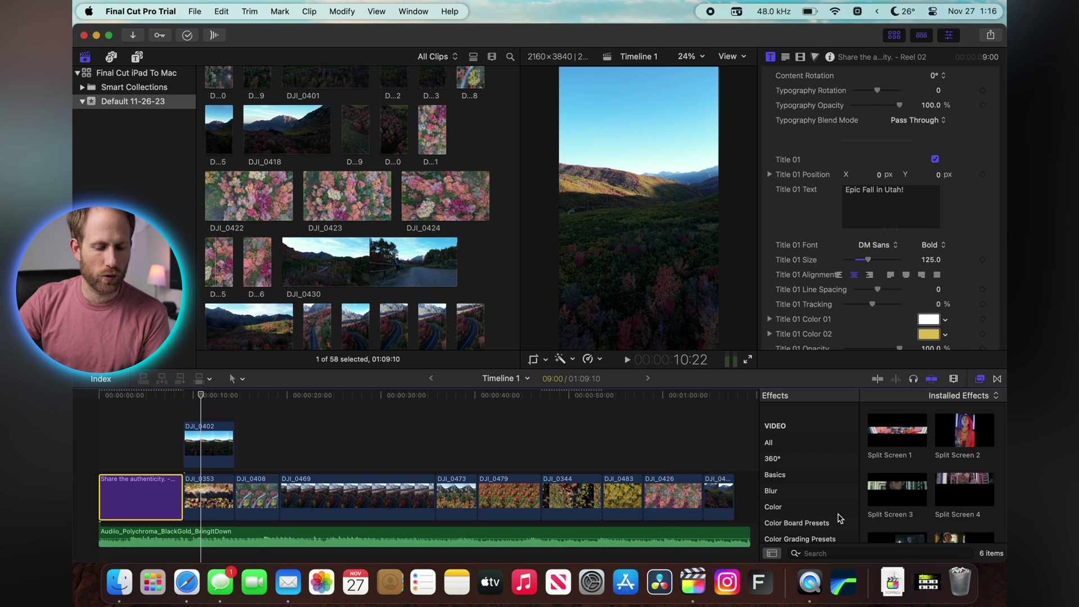
Apply the mReels Split Screen 4 effect to the connected clip DJI_0402
{"action": "scroll", "coordinate": [805, 507], "scroll_direction": "down", "scroll_amount": 2}
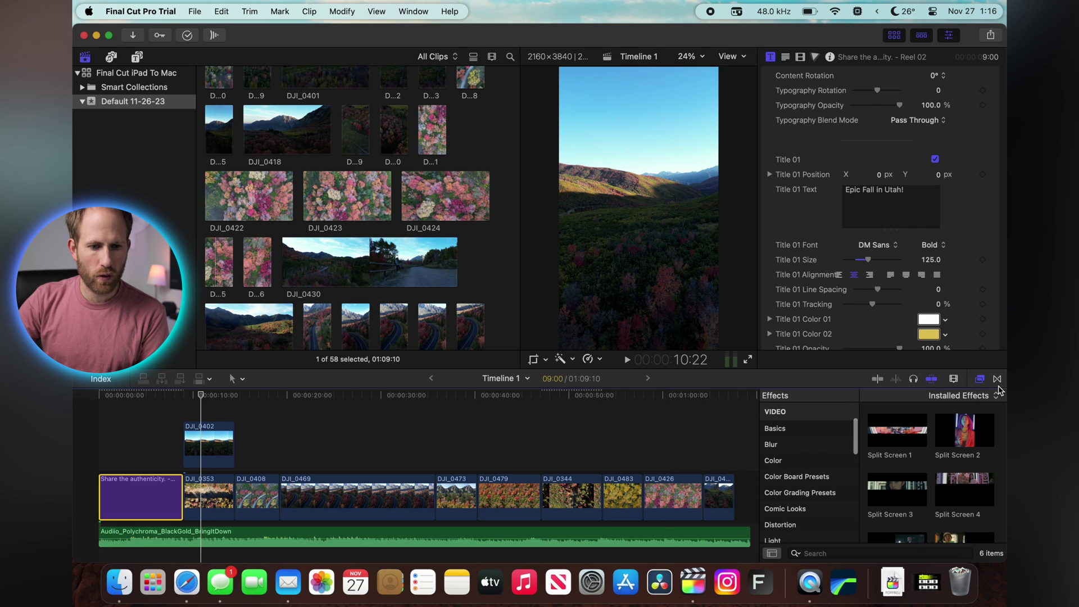
{"action": "scroll", "coordinate": [775, 530], "scroll_direction": "down", "scroll_amount": 5}
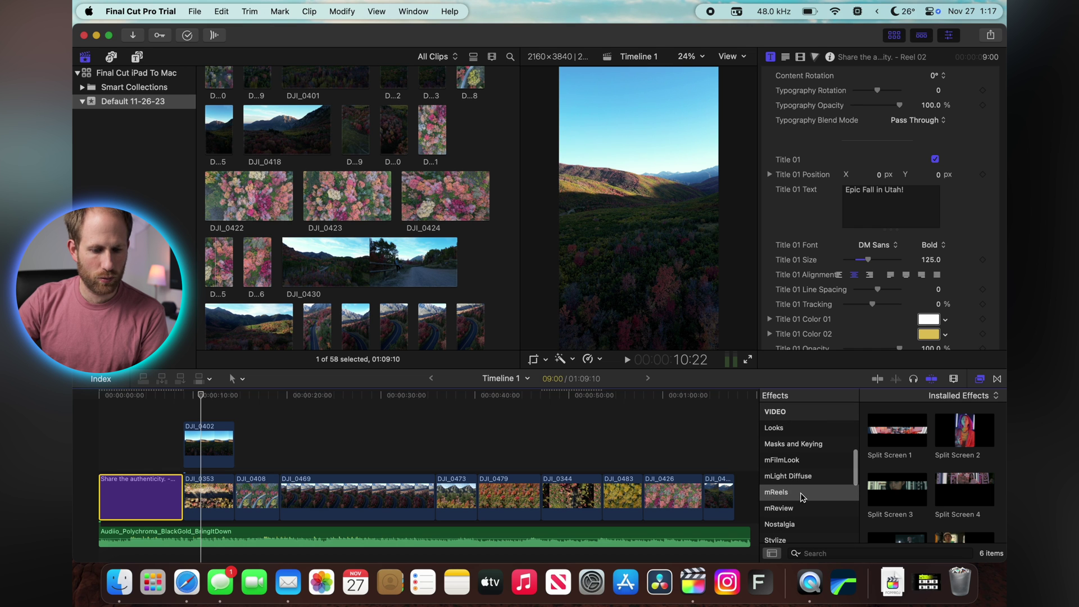
{"action": "scroll", "coordinate": [916, 485], "scroll_direction": "down", "scroll_amount": 2}
{"action": "left_click_drag", "start_coordinate": [916, 485], "coordinate": [203, 454]}
{"action": "left_click", "coordinate": [210, 450]}
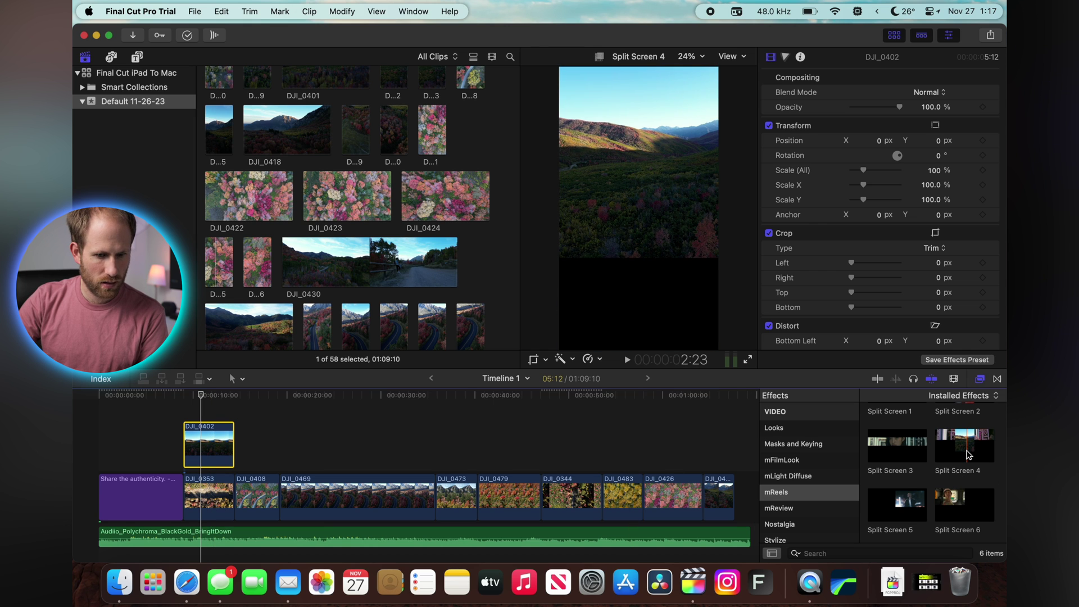
{"action": "left_click_drag", "start_coordinate": [968, 454], "coordinate": [224, 455]}
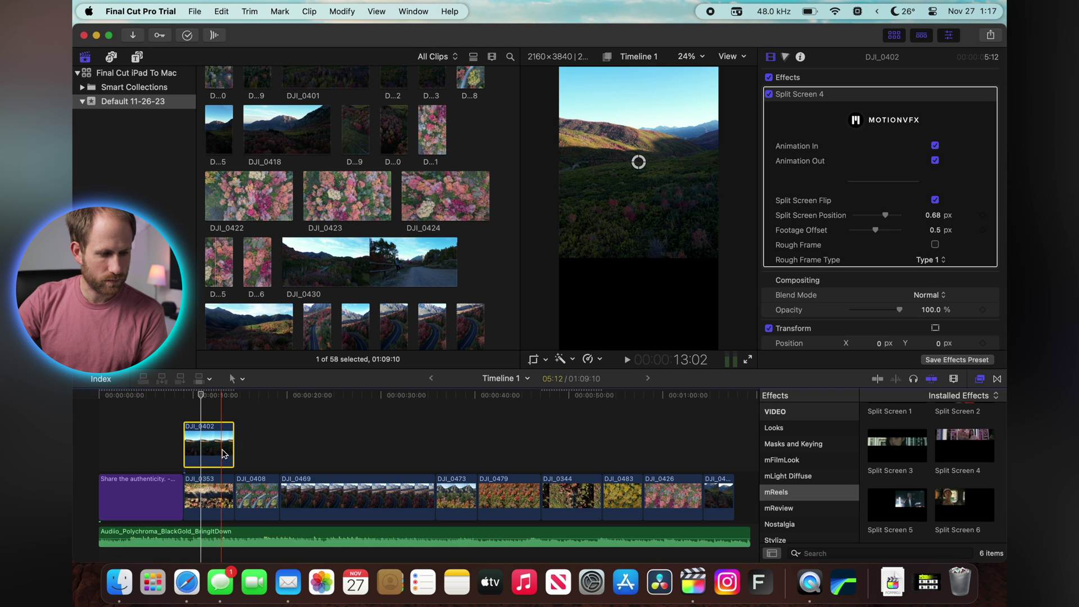
{"action": "left_click", "coordinate": [216, 497]}
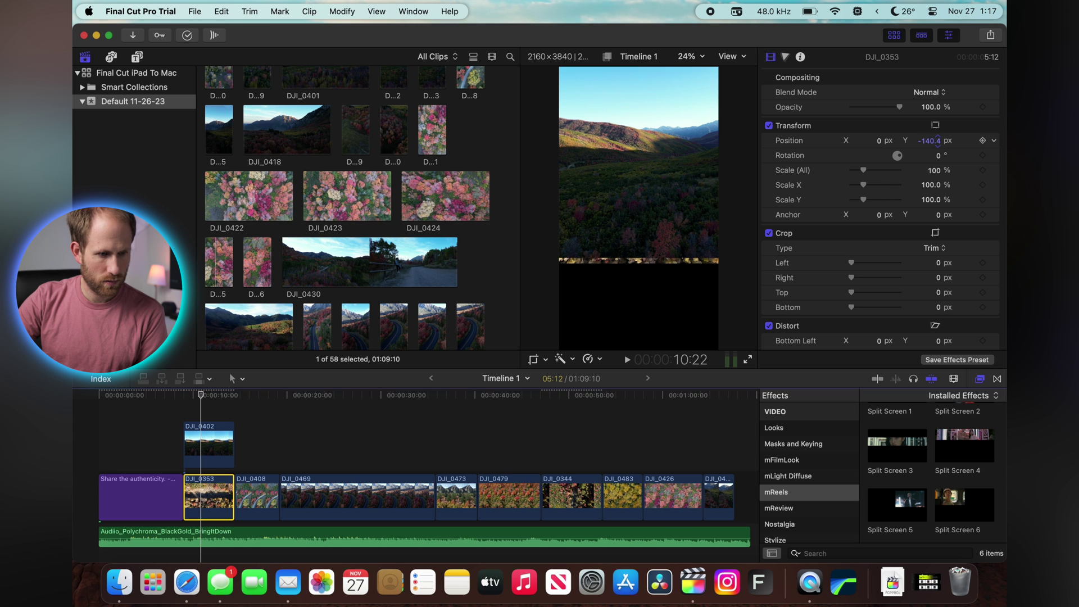
Shift DJI_0353 to Y position -1347.8 px and return the playhead to its start
{"action": "left_click_drag", "start_coordinate": [937, 140], "coordinate": [937, 141]}
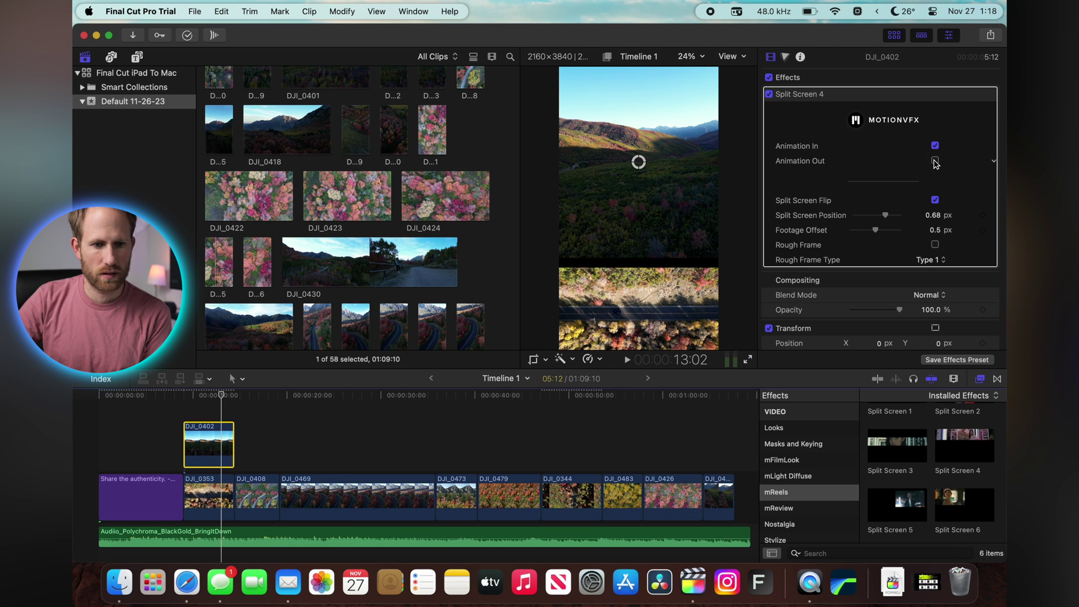
{"action": "left_click", "coordinate": [213, 497]}
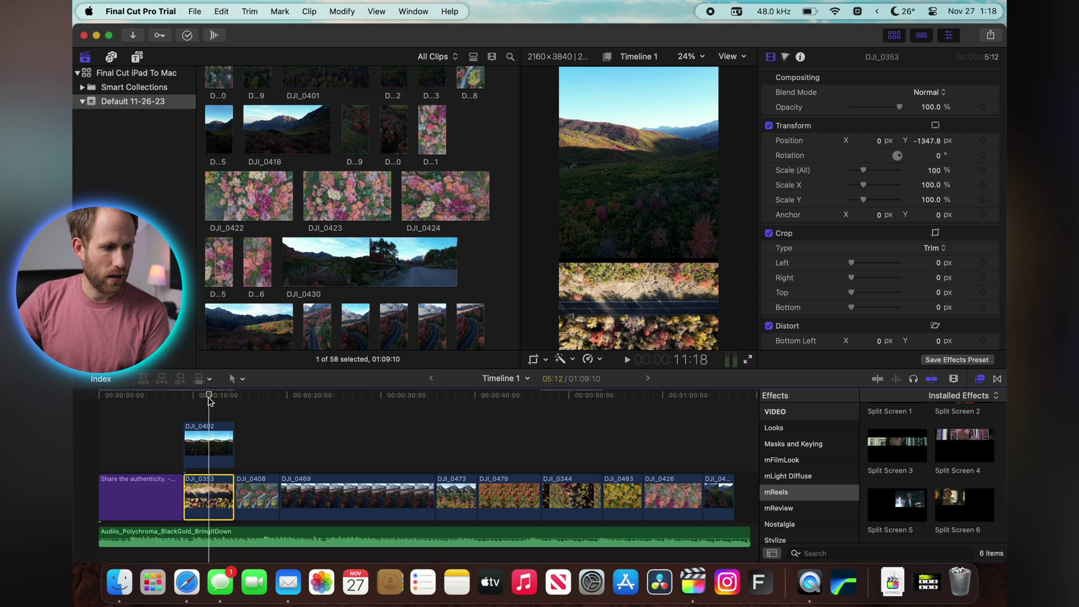
{"action": "left_click_drag", "start_coordinate": [209, 396], "coordinate": [189, 401]}
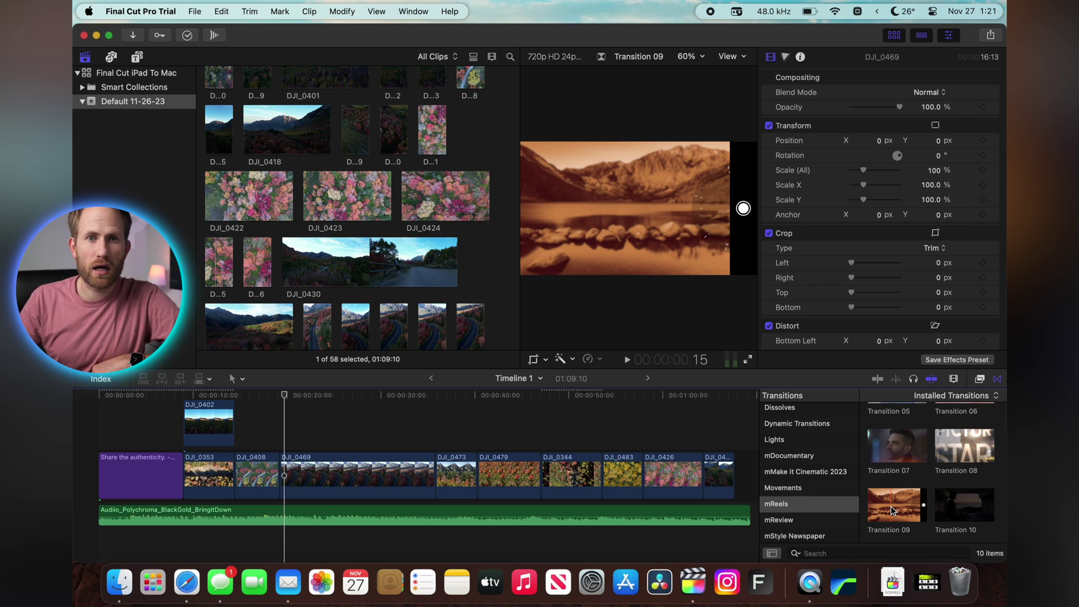
Insert mReels Transition 09 between DJI_0426 and the final clip, preview it, and open the Tools menu
{"action": "left_click_drag", "start_coordinate": [891, 506], "coordinate": [701, 478]}
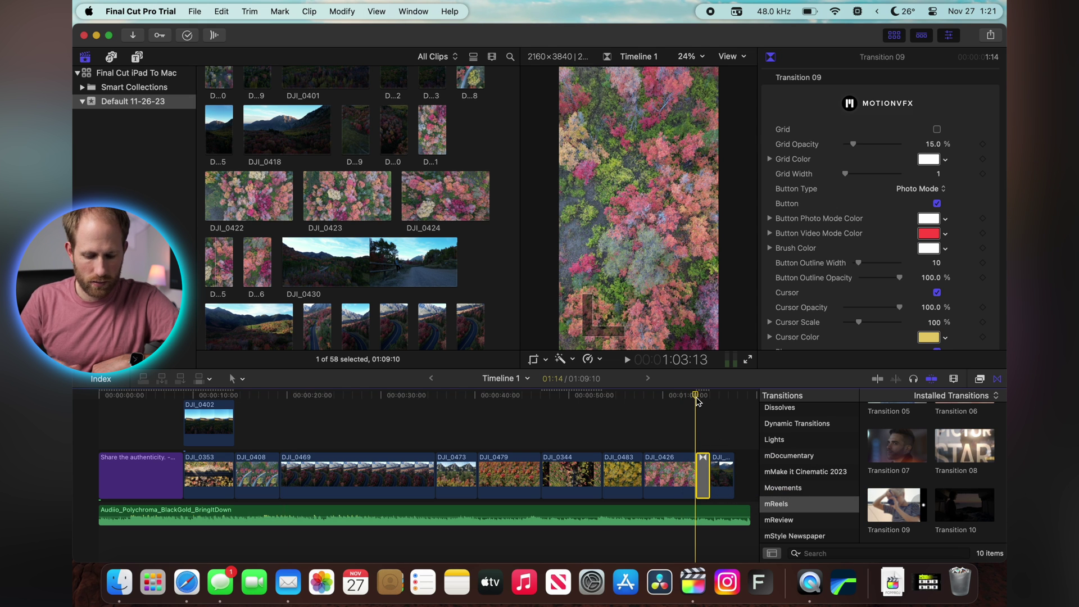
{"action": "key", "text": "space"}
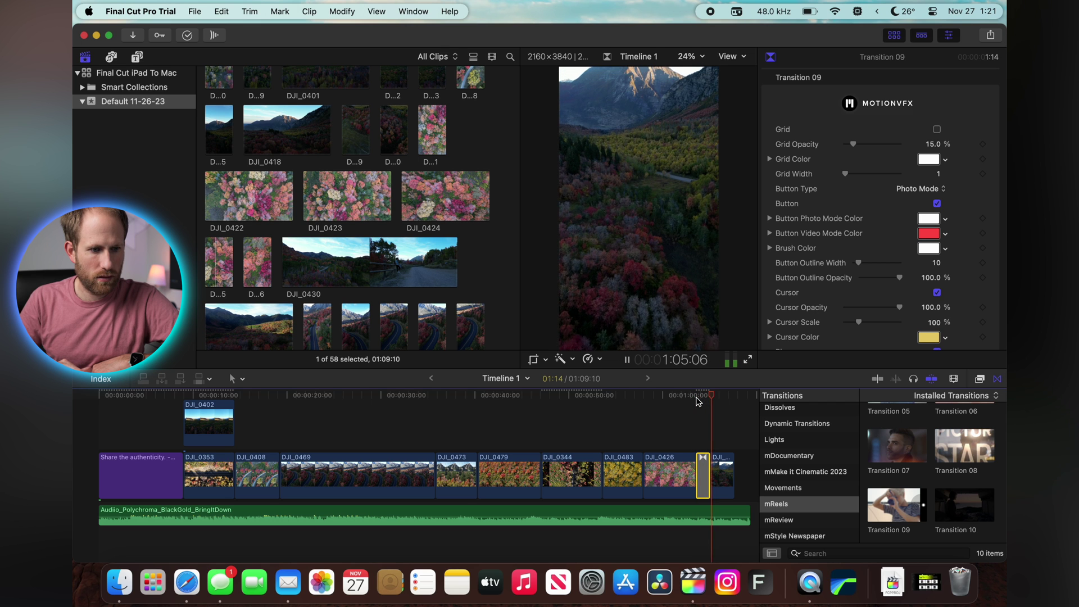
{"action": "key", "text": "space"}
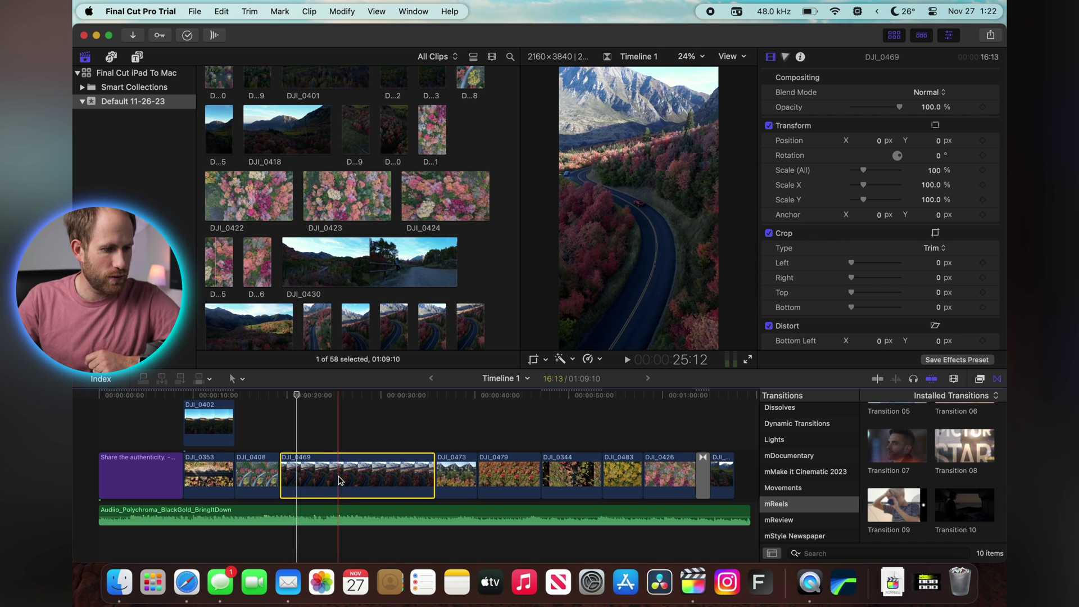
{"action": "left_click", "coordinate": [242, 382]}
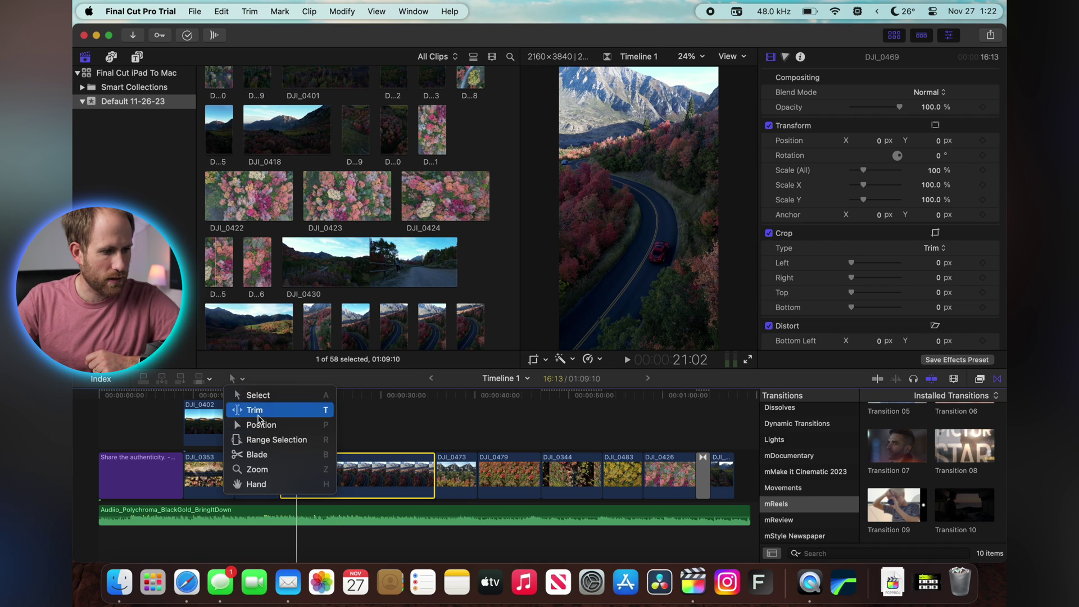
Speed up a short range at the start of DJI_0469 to 4x
{"action": "left_click", "coordinate": [264, 438]}
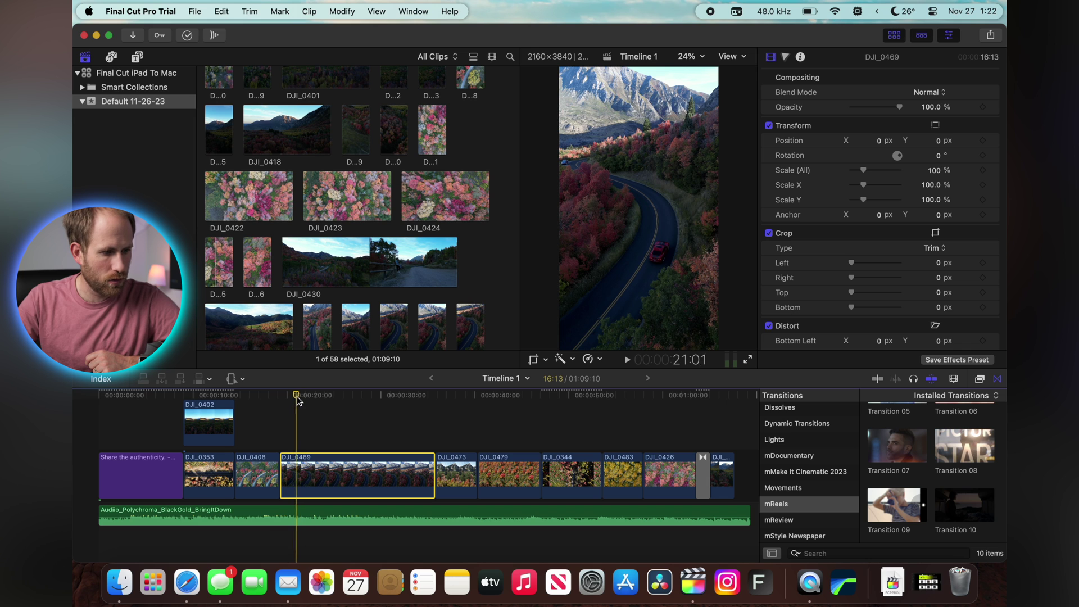
{"action": "left_click_drag", "start_coordinate": [298, 400], "coordinate": [288, 398]}
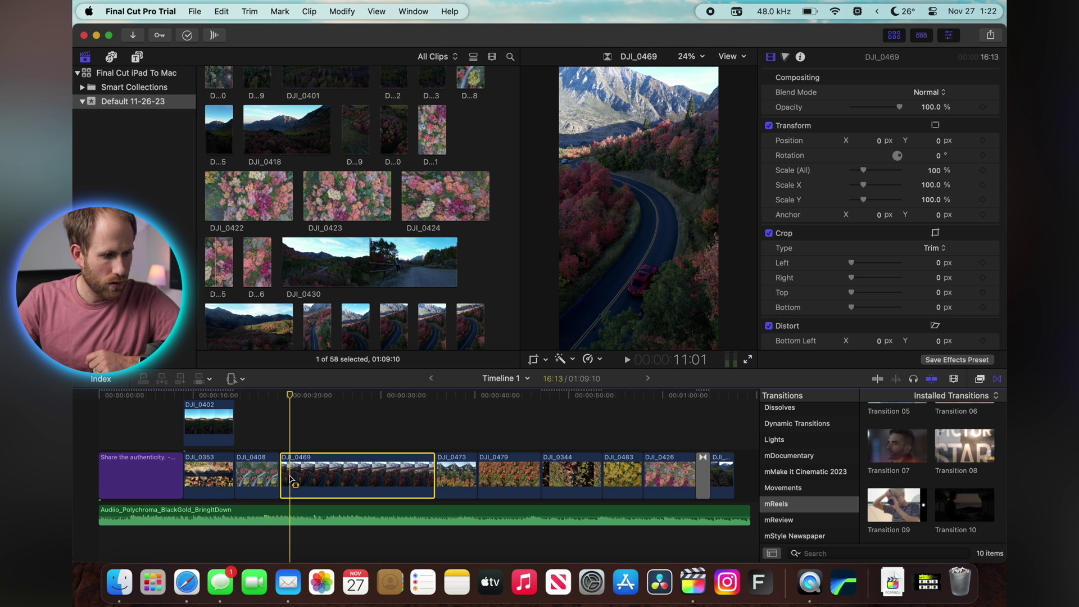
{"action": "left_click_drag", "start_coordinate": [290, 477], "coordinate": [282, 474]}
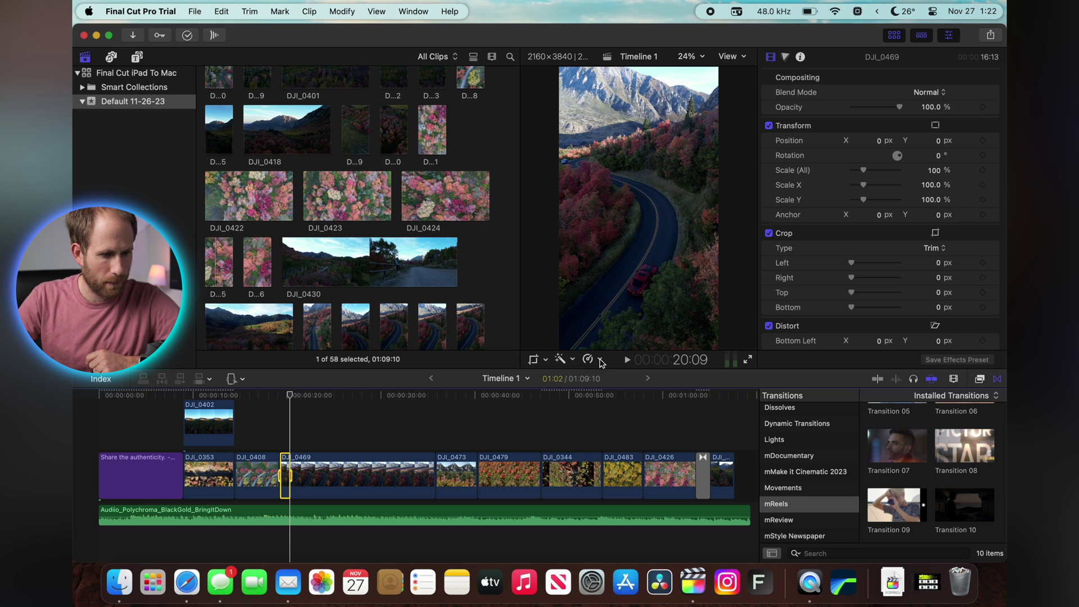
{"action": "left_click", "coordinate": [600, 359]}
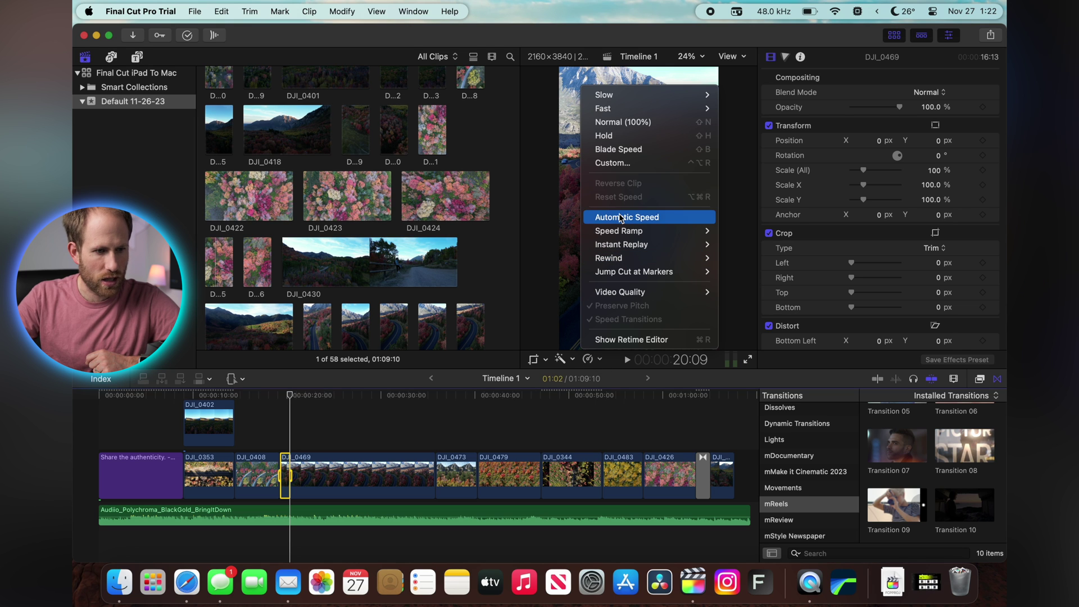
{"action": "mouse_move", "coordinate": [660, 110]}
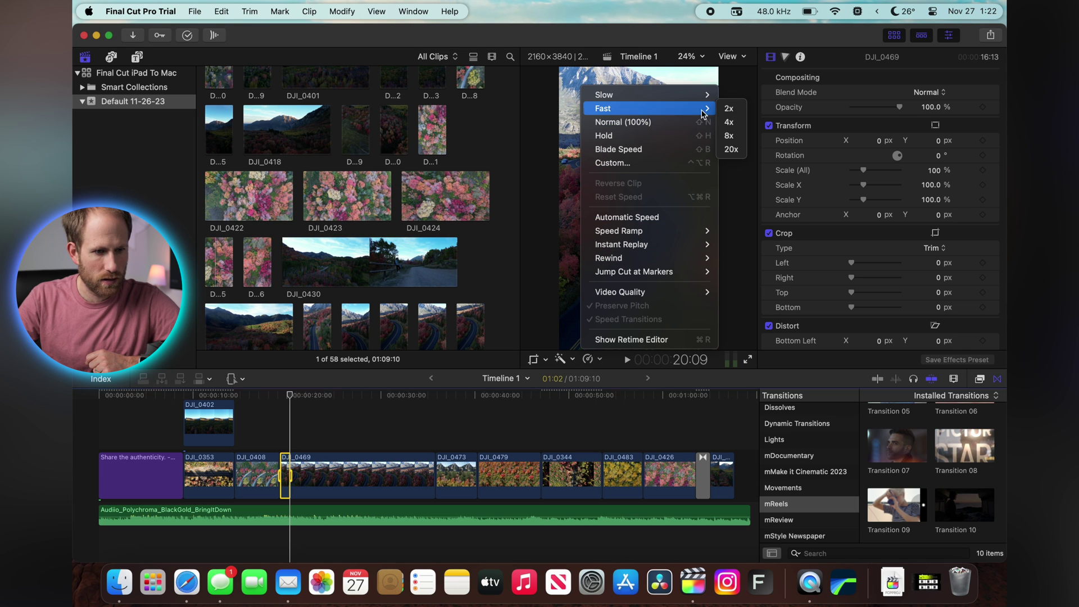
{"action": "left_click", "coordinate": [730, 123]}
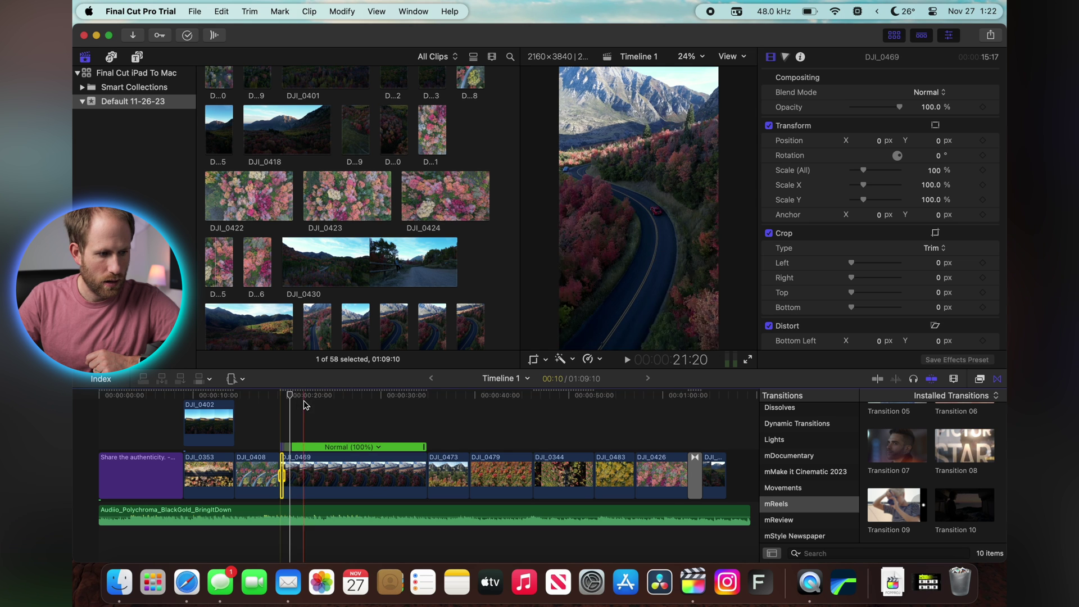
Speed up the middle stretch of DJI_0469 to 8x, then return the playhead before the ramp
{"action": "left_click_drag", "start_coordinate": [295, 400], "coordinate": [318, 397]}
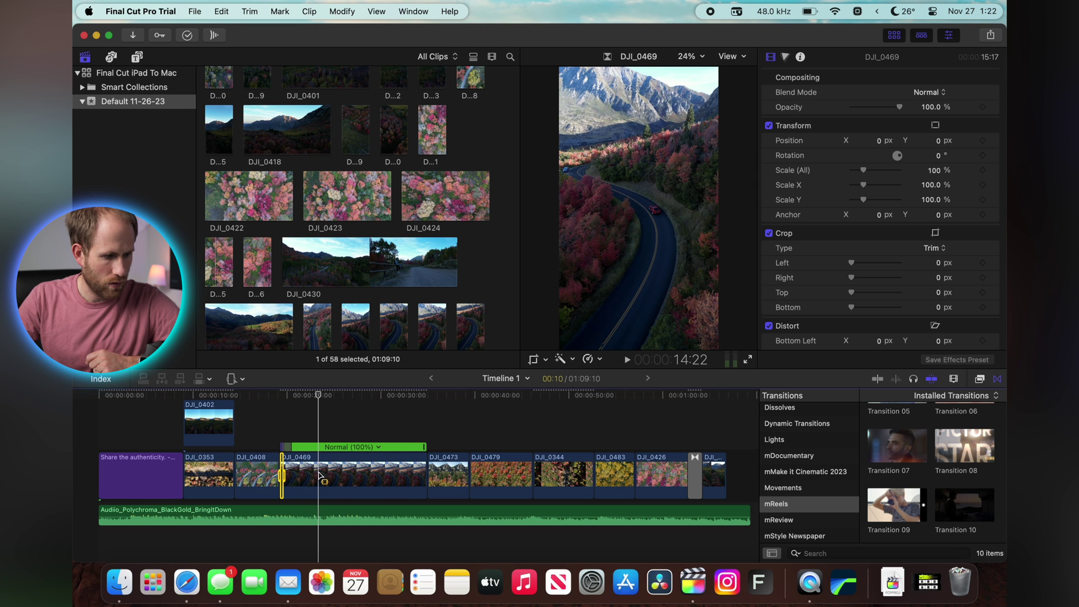
{"action": "left_click_drag", "start_coordinate": [321, 476], "coordinate": [392, 475]}
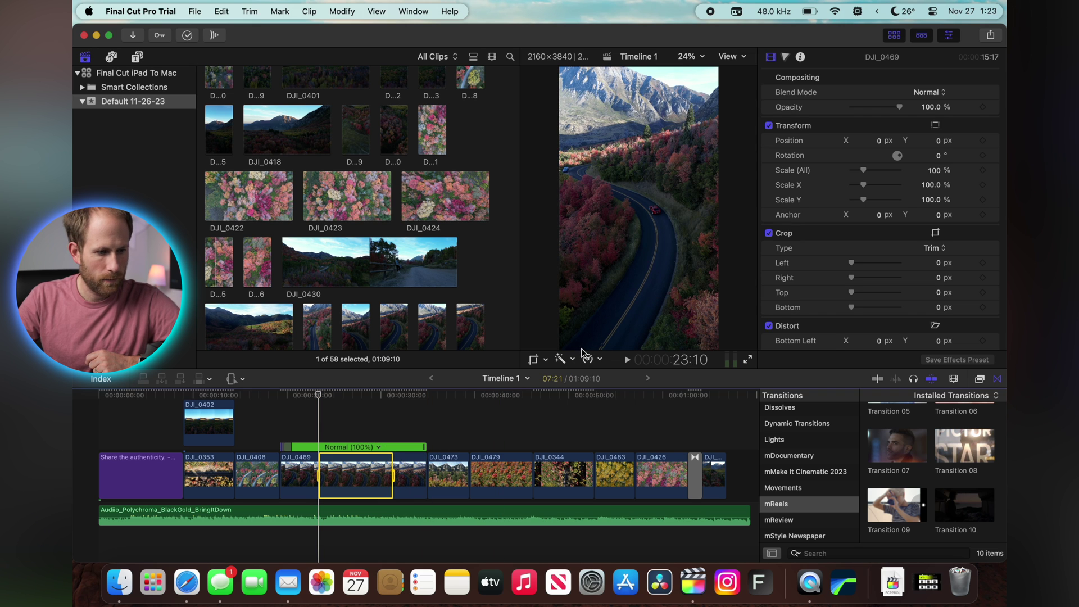
{"action": "left_click", "coordinate": [599, 361]}
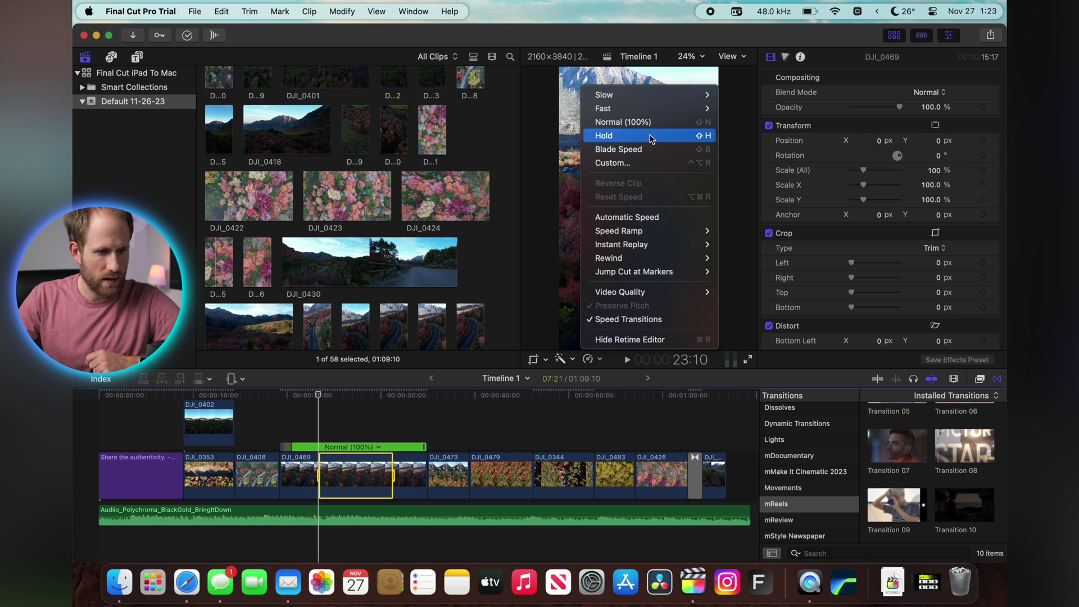
{"action": "mouse_move", "coordinate": [659, 113]}
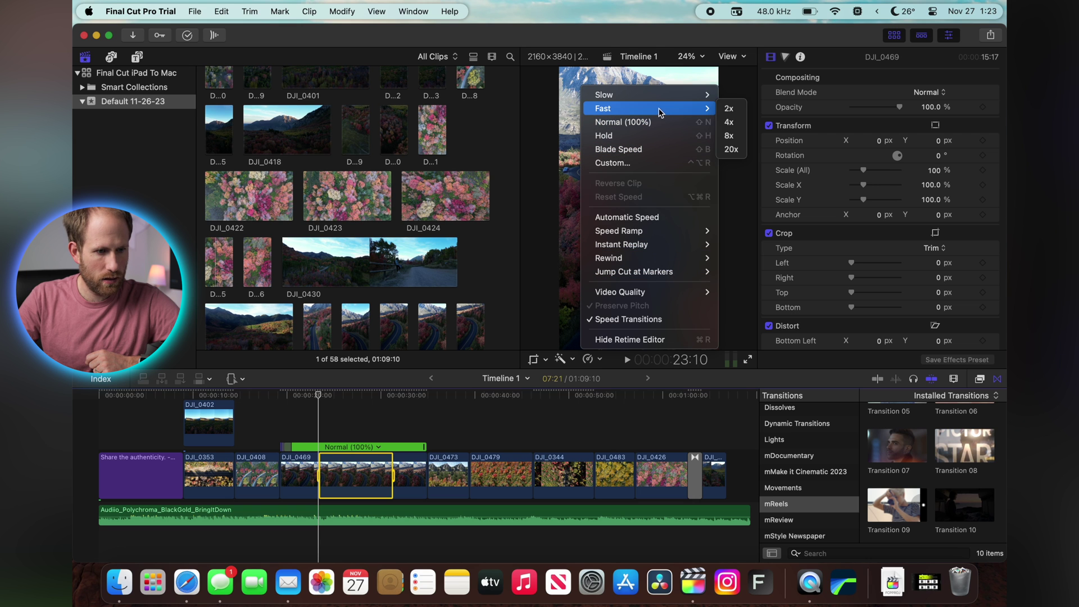
{"action": "left_click", "coordinate": [729, 136]}
{"action": "left_click_drag", "start_coordinate": [293, 397], "coordinate": [270, 399]}
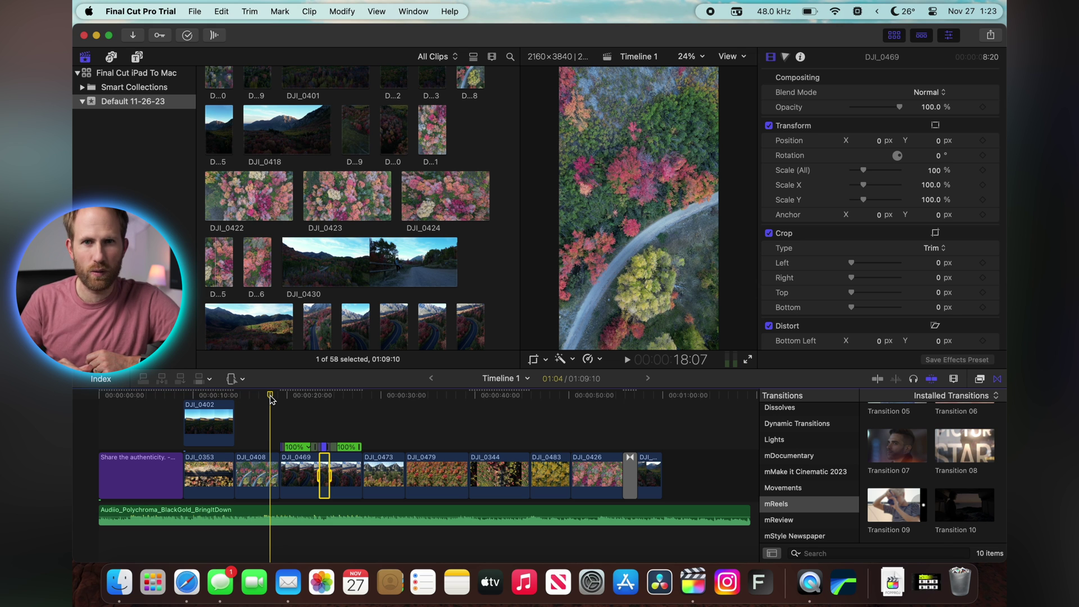
Play back the speed ramp, then switch to the effects browser
{"action": "key", "text": "space"}
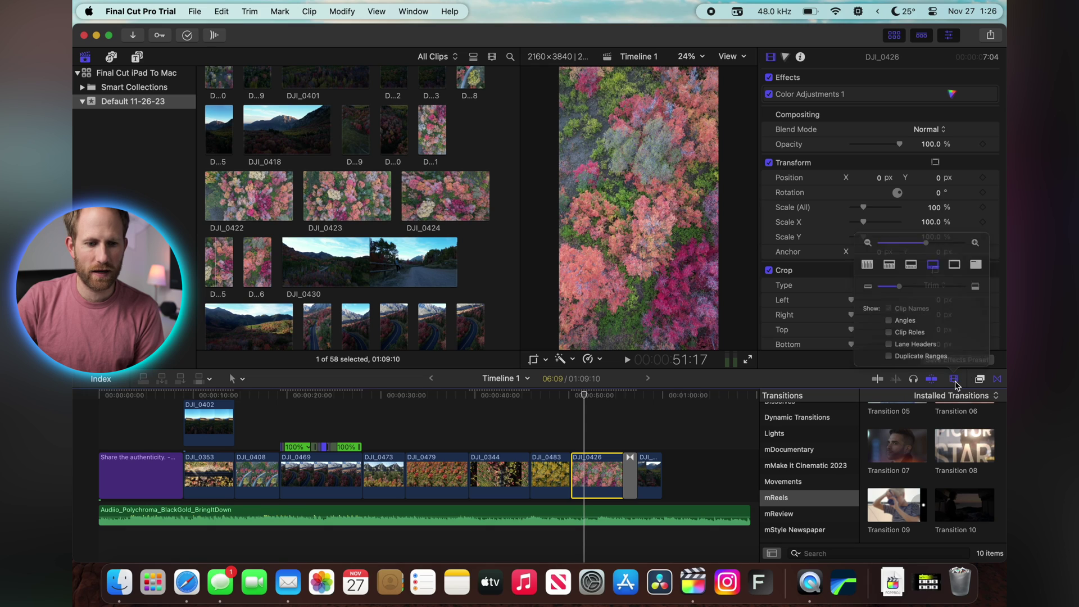
{"action": "left_click", "coordinate": [978, 379]}
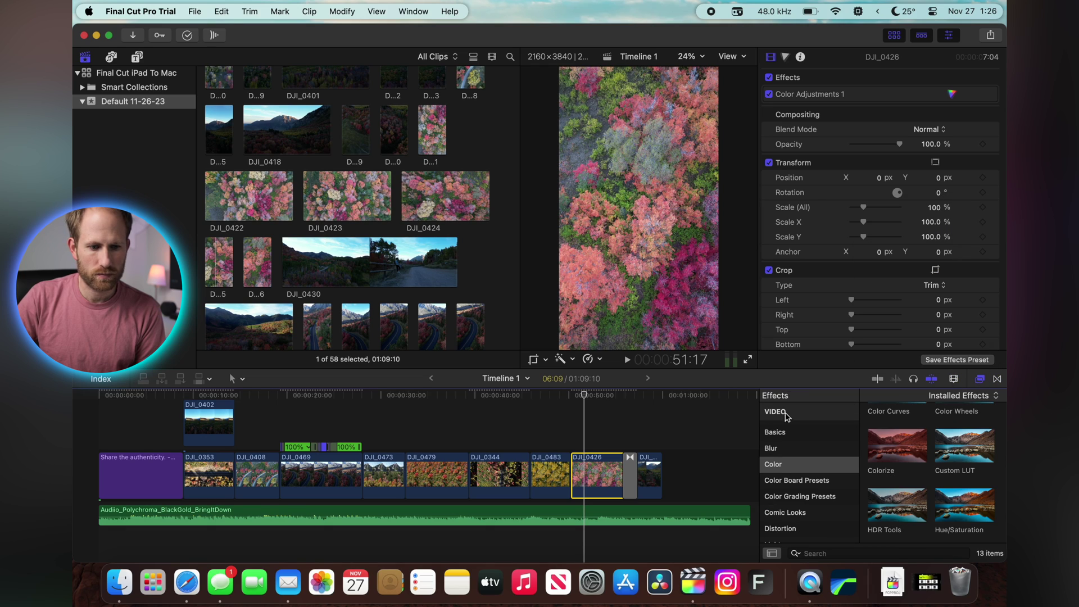
Apply a Custom LUT to DJI_0426 with Rec. 709 input and output and Henbu's Vivid LUT
{"action": "left_click", "coordinate": [785, 471]}
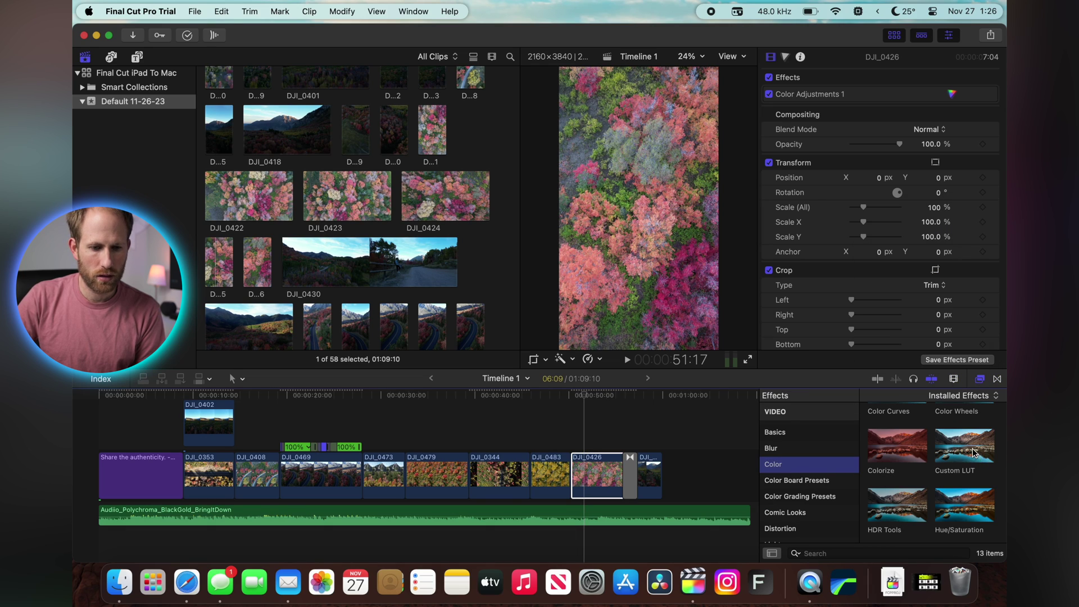
{"action": "left_click_drag", "start_coordinate": [974, 453], "coordinate": [604, 464]}
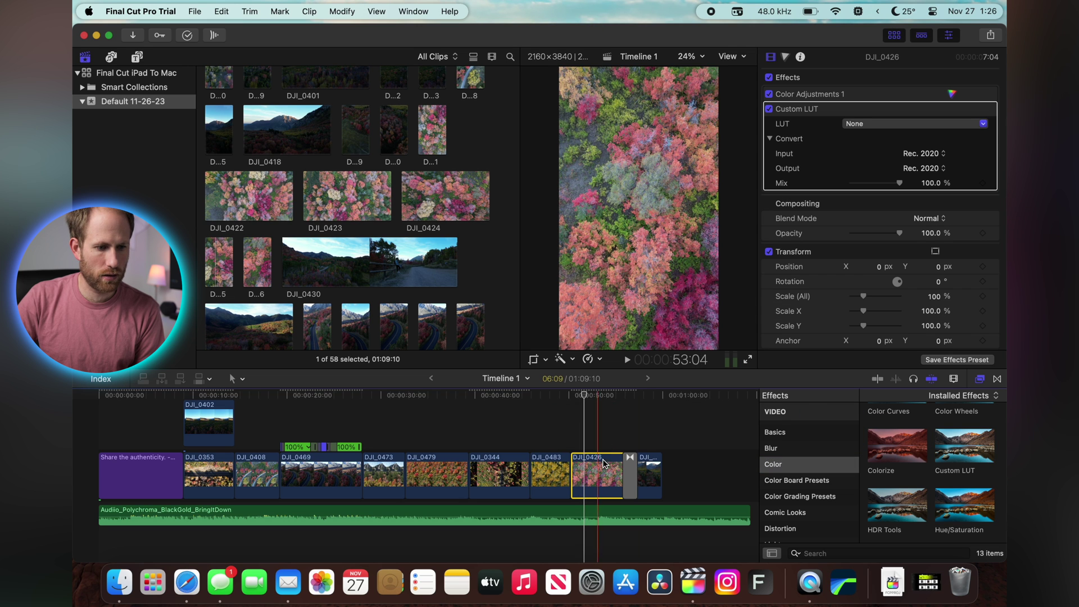
{"action": "left_click", "coordinate": [936, 155]}
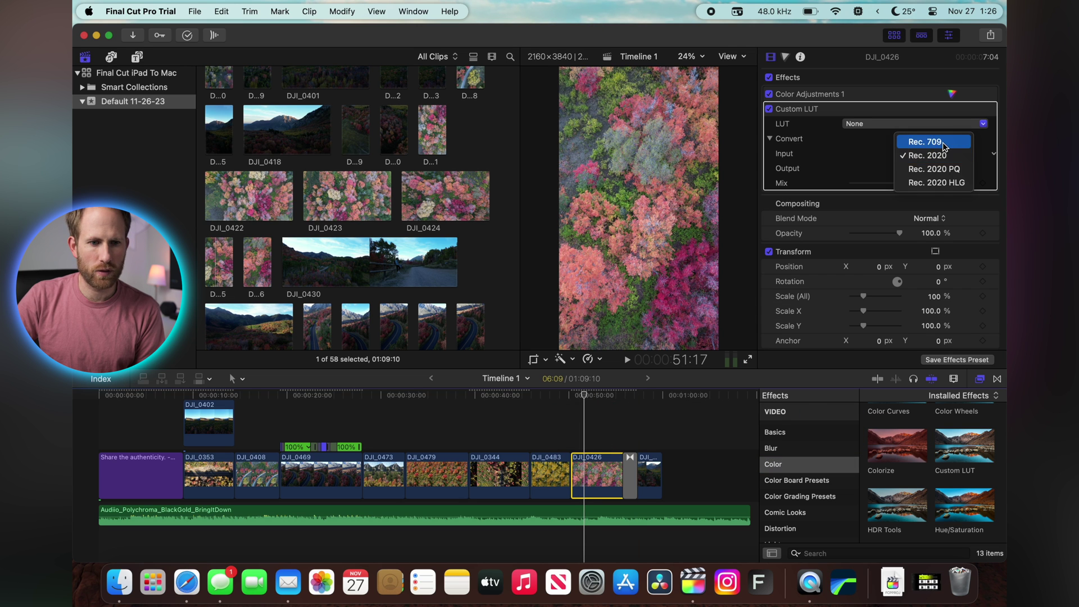
{"action": "left_click", "coordinate": [944, 148]}
{"action": "left_click", "coordinate": [937, 169]}
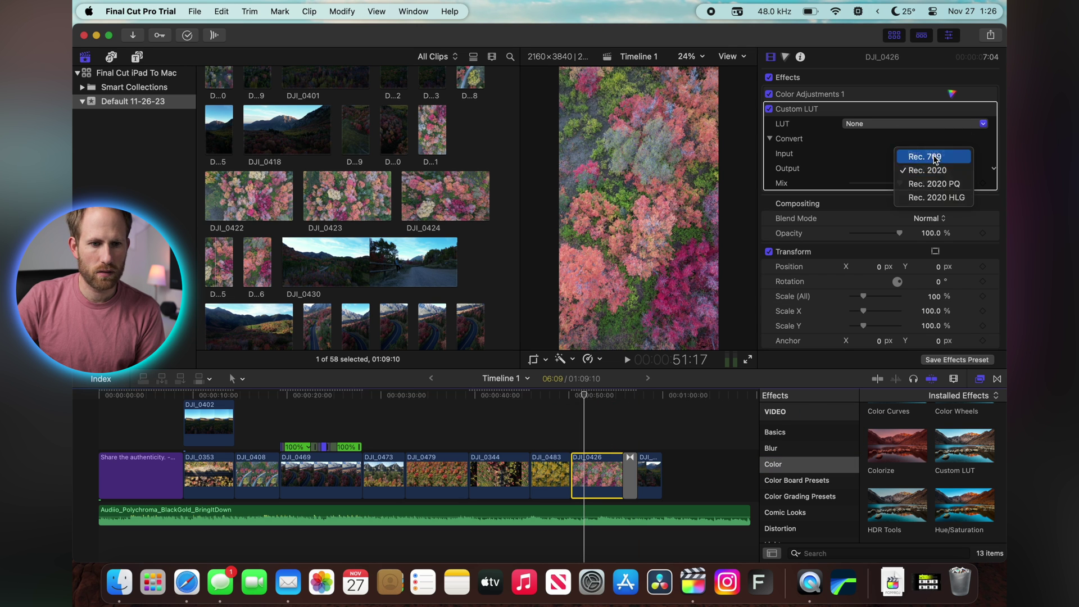
{"action": "left_click", "coordinate": [925, 153]}
{"action": "left_click", "coordinate": [983, 124]}
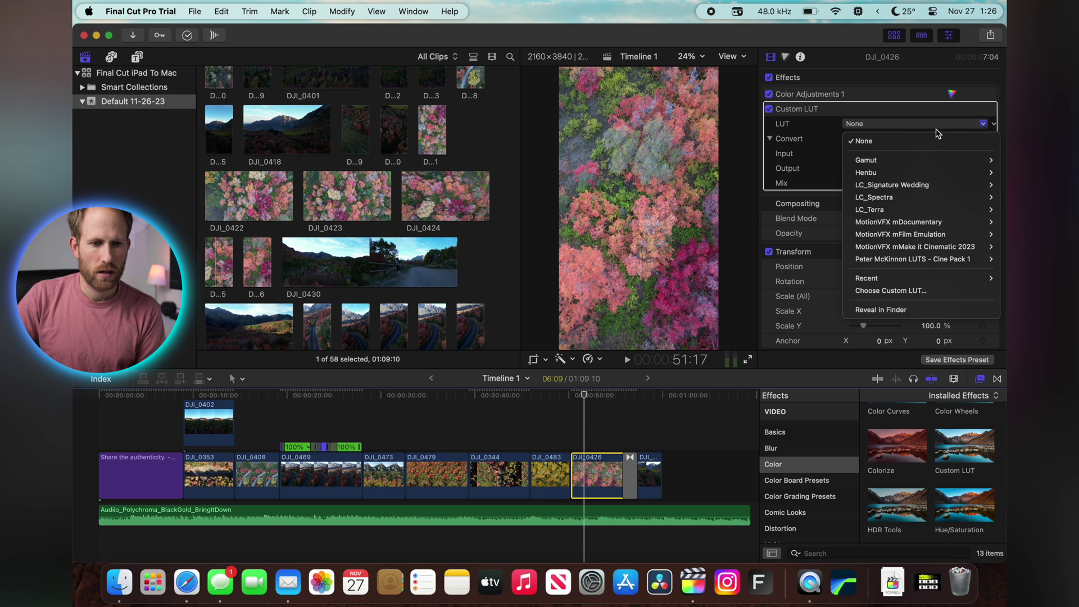
{"action": "mouse_move", "coordinate": [923, 173]}
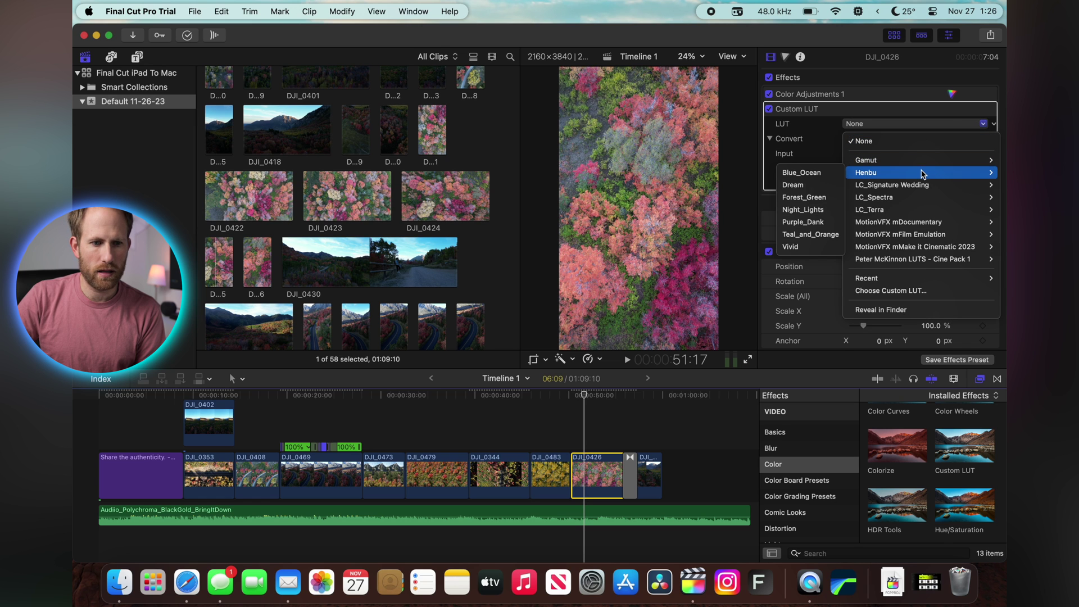
{"action": "left_click", "coordinate": [803, 246]}
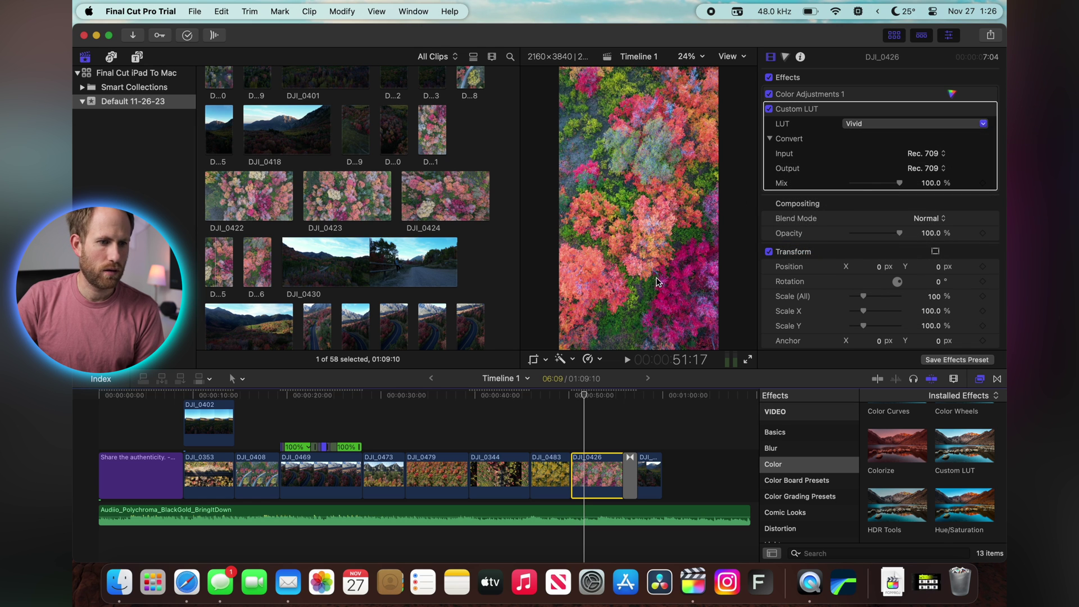